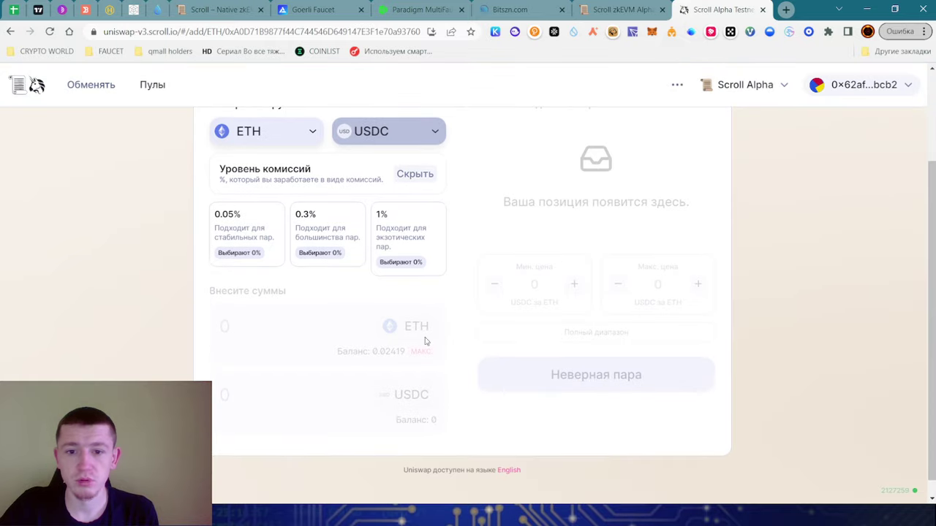
Step: Choose the 0.05% fee tier for the ETH/USDC liquidity position and set its price range to full
{"action": "left_click", "coordinate": [259, 244]}
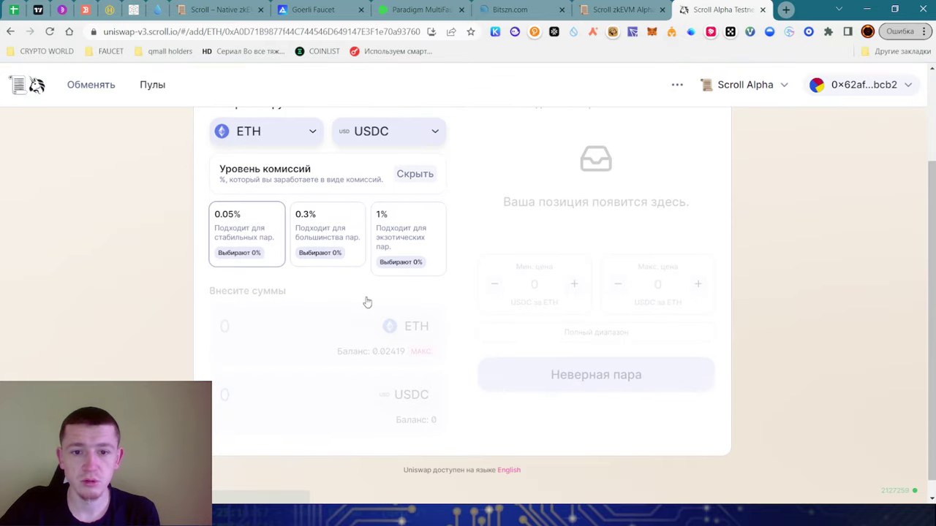
{"action": "scroll", "coordinate": [642, 410], "scroll_direction": "up", "scroll_amount": 2}
{"action": "scroll", "coordinate": [642, 411], "scroll_direction": "down", "scroll_amount": 2}
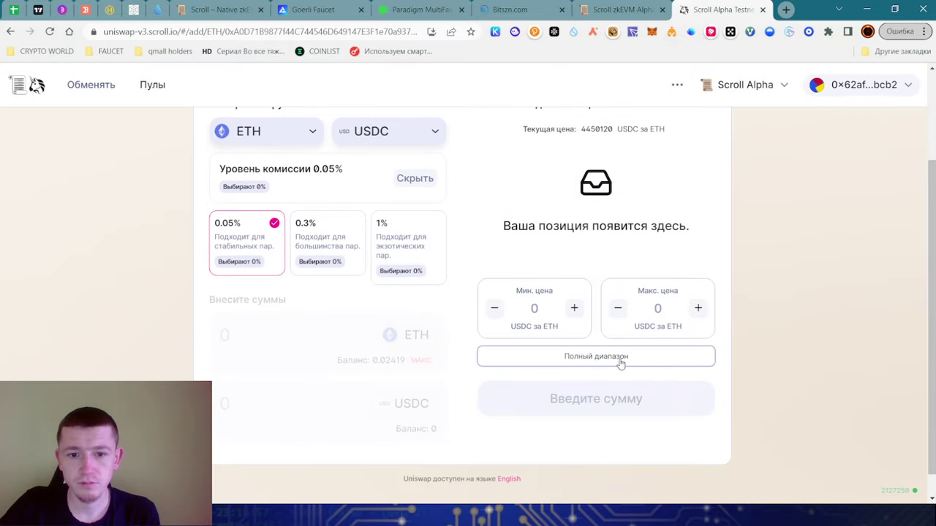
{"action": "left_click", "coordinate": [620, 359]}
{"action": "left_click", "coordinate": [514, 347]}
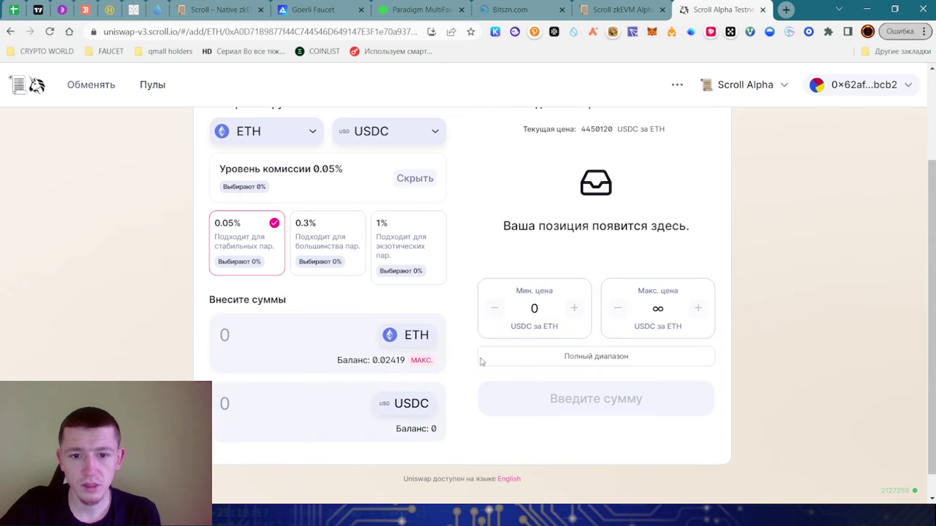
{"action": "scroll", "coordinate": [437, 267], "scroll_direction": "up", "scroll_amount": 2}
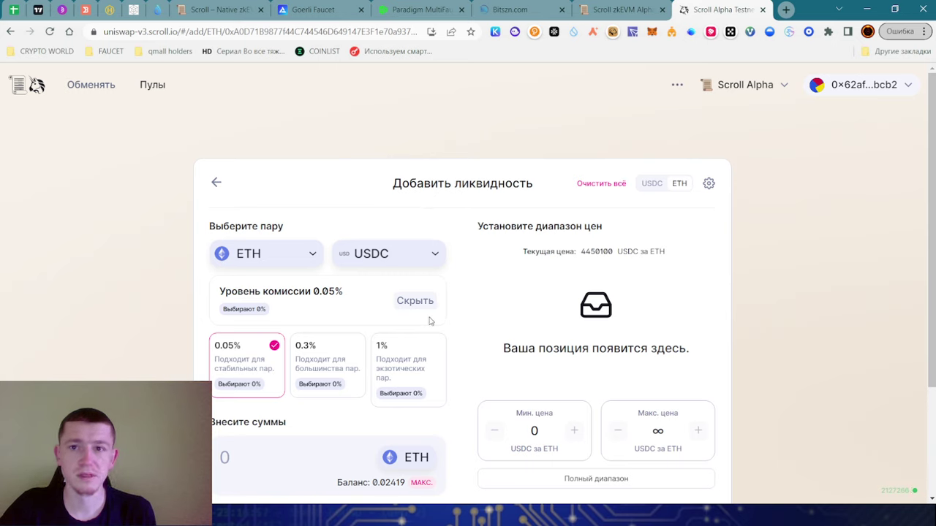
Step: Switch to Telegram and open the Syncswap and Aave site links from the 12 May SCROLL UPDATE post
{"action": "key", "text": "alt+Tab"}
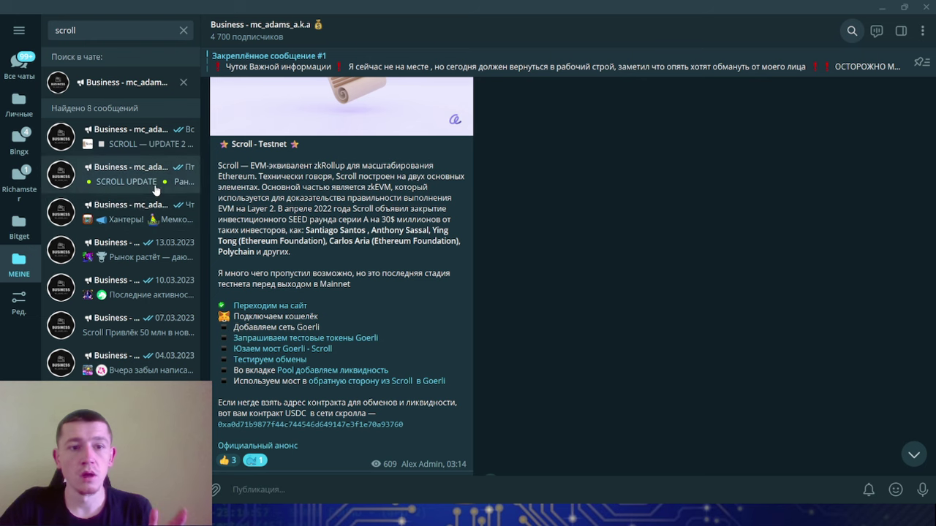
{"action": "key", "text": "Down"}
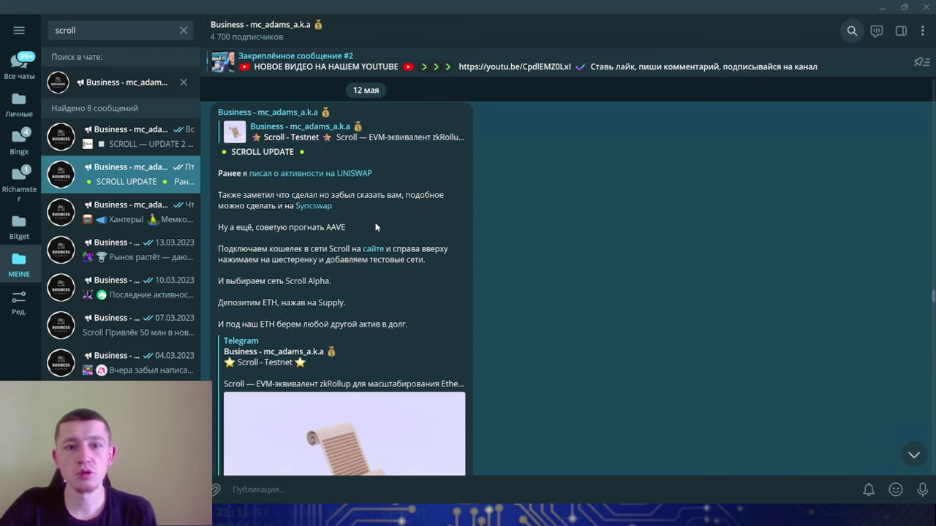
{"action": "left_click", "coordinate": [313, 208]}
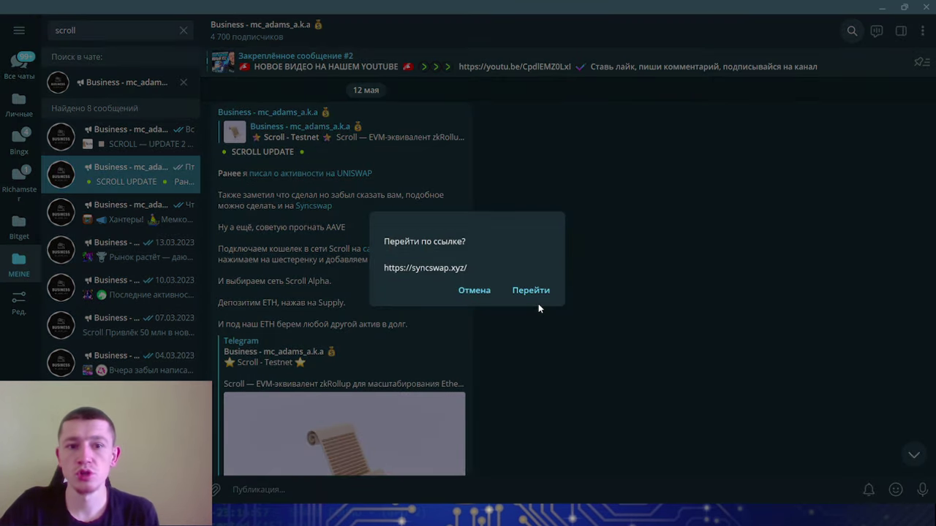
{"action": "left_click", "coordinate": [538, 300]}
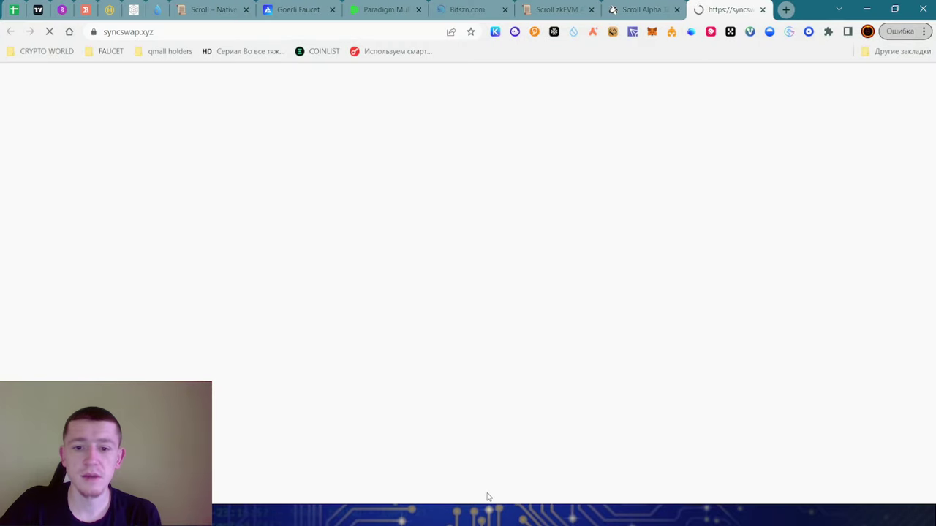
{"action": "key", "text": "alt+Tab"}
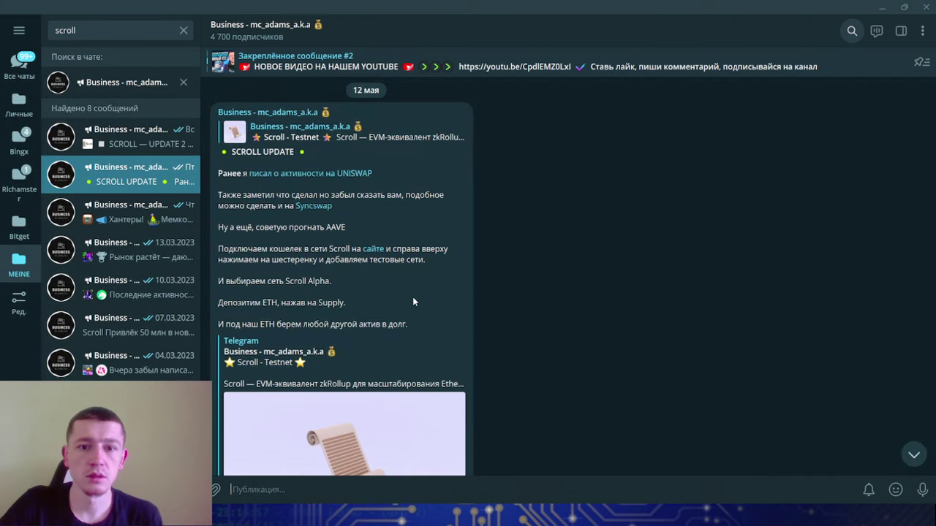
{"action": "left_click", "coordinate": [373, 249]}
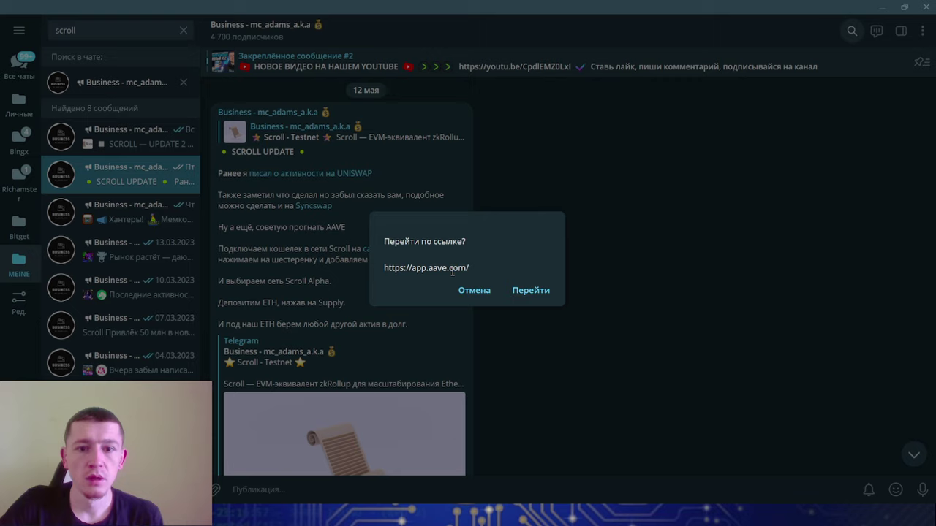
{"action": "left_click", "coordinate": [520, 294]}
Step: Connect the Ethereum wallet to SyncSwap, decline the switch to zkSync Era, and select the Scroll Alpha network
{"action": "left_click", "coordinate": [653, 9]}
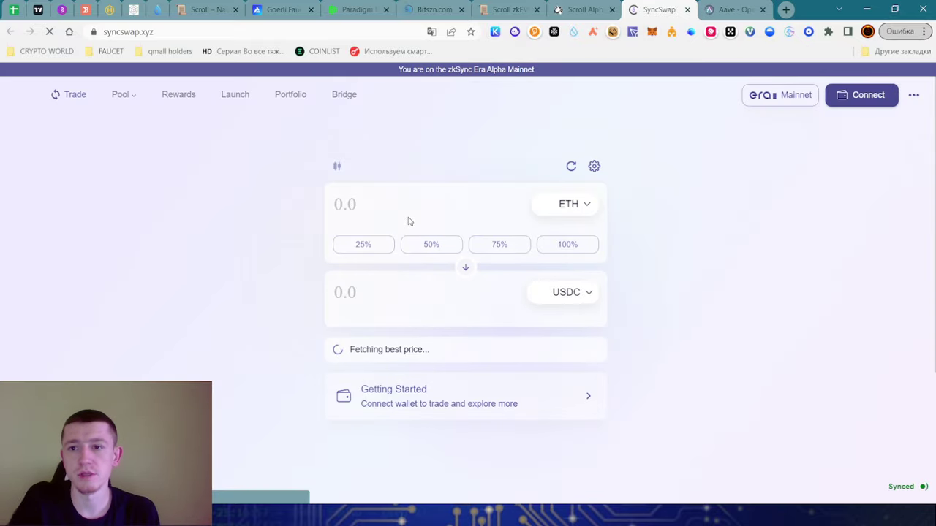
{"action": "left_click", "coordinate": [884, 89]}
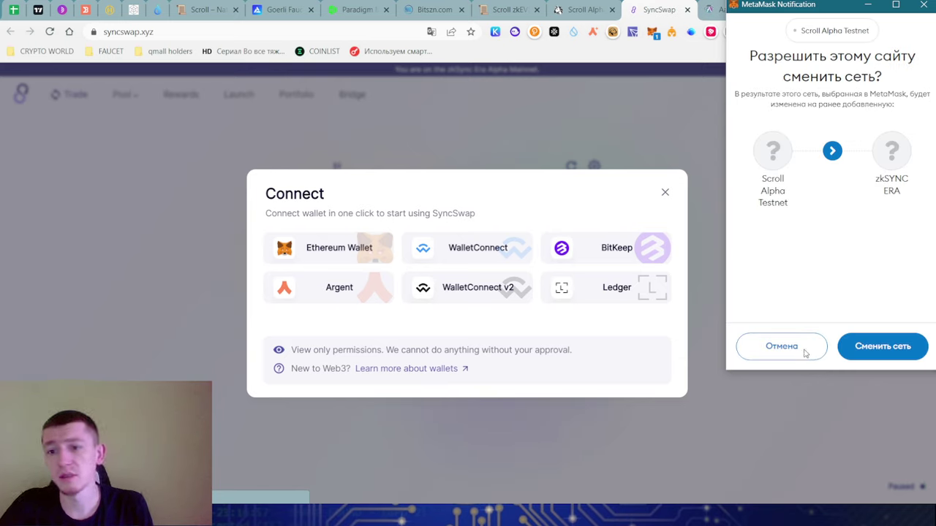
{"action": "left_click", "coordinate": [781, 348]}
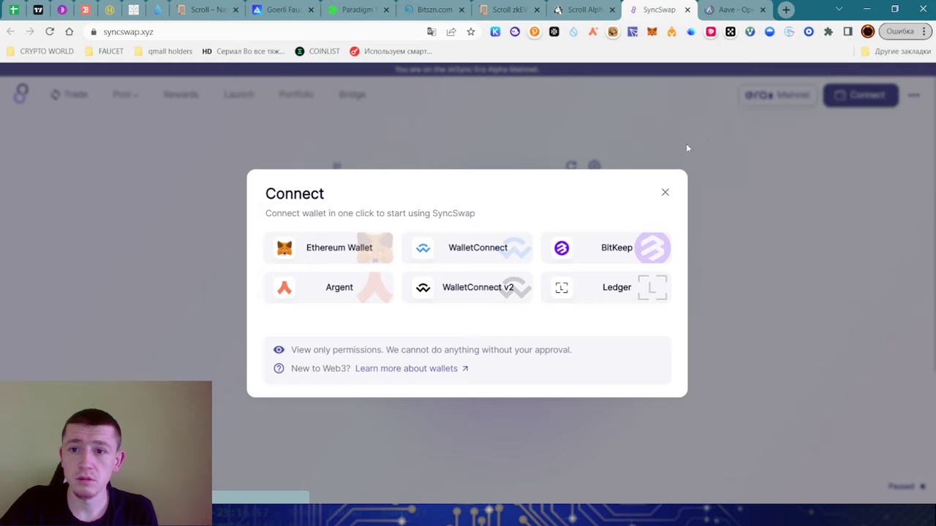
{"action": "left_click", "coordinate": [665, 193]}
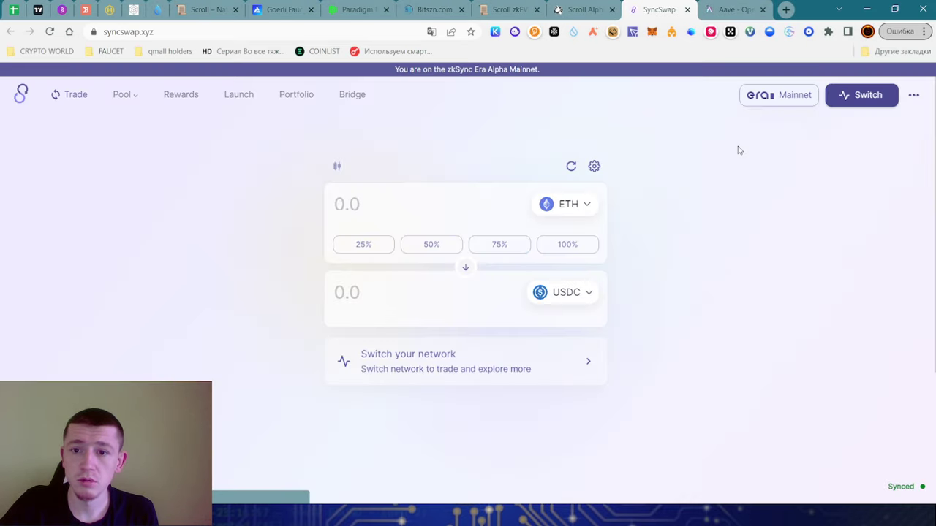
{"action": "left_click", "coordinate": [769, 91]}
{"action": "left_click", "coordinate": [740, 194]}
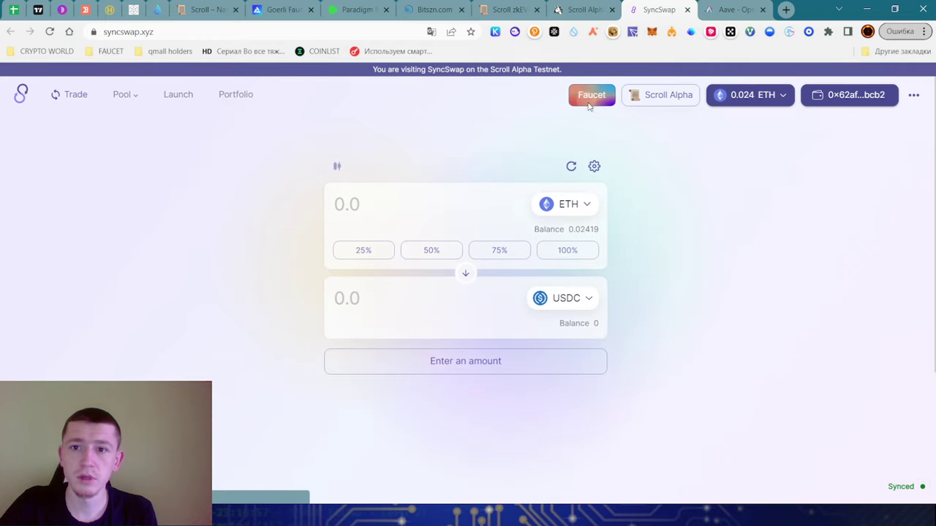
Step: Check the SyncSwap faucet and its link for claiming testnet ETH, and close both
{"action": "left_click", "coordinate": [591, 99]}
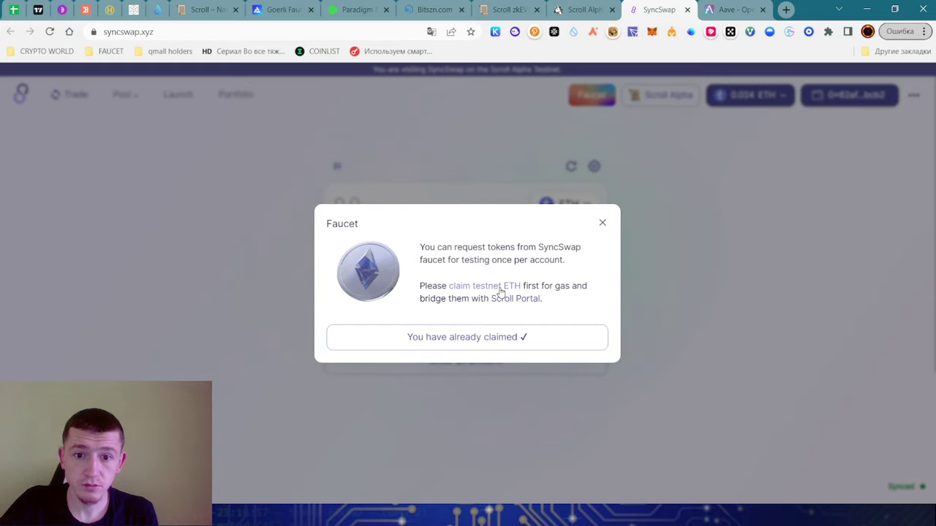
{"action": "left_click", "coordinate": [500, 291]}
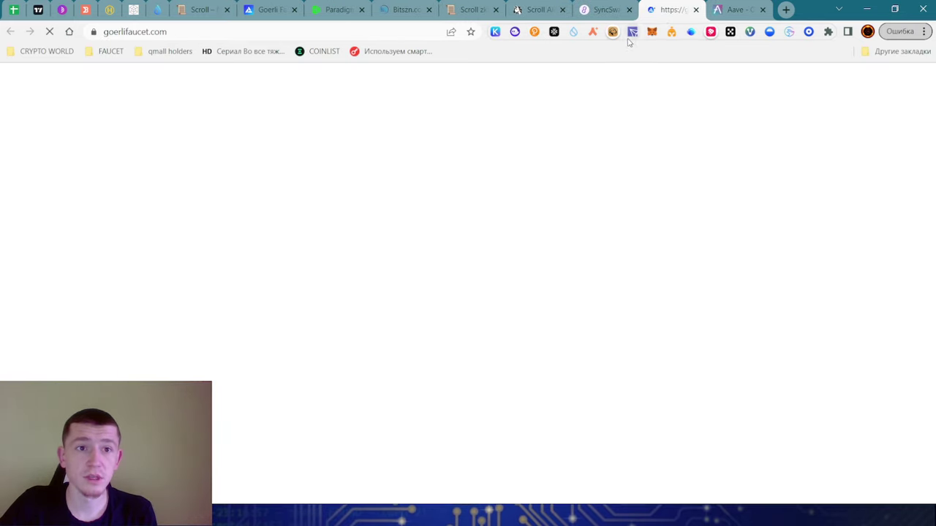
{"action": "left_click", "coordinate": [696, 9]}
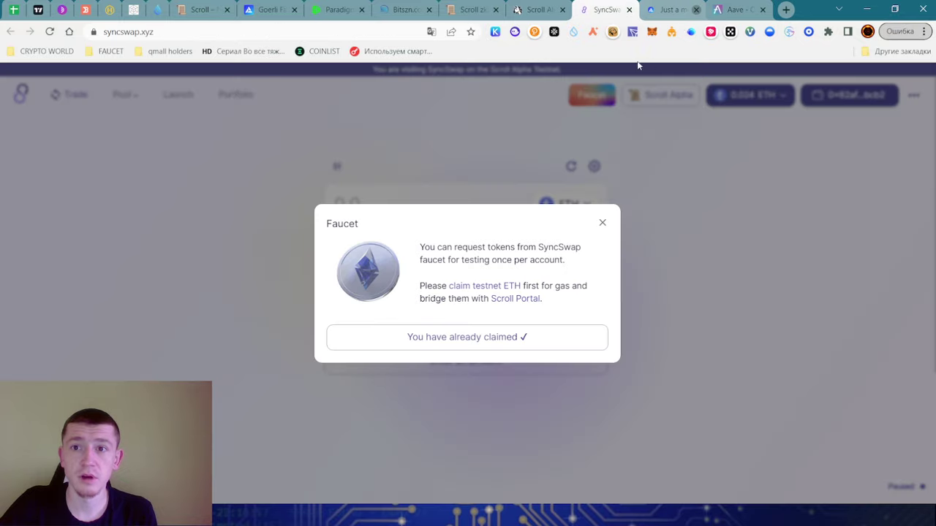
{"action": "left_click", "coordinate": [602, 223]}
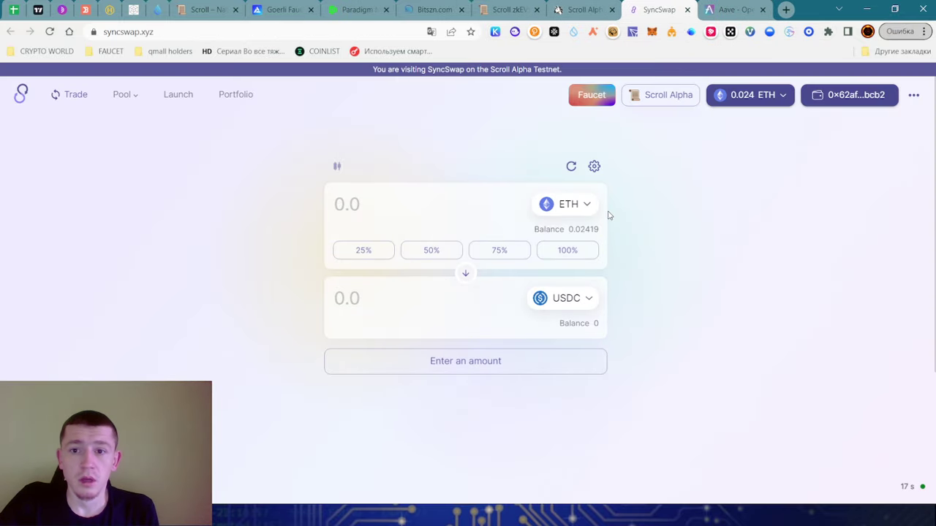
Step: Start a new liquidity position, enter the Classic ETH/USDC pool and view its deposit form
{"action": "left_click", "coordinate": [134, 101]}
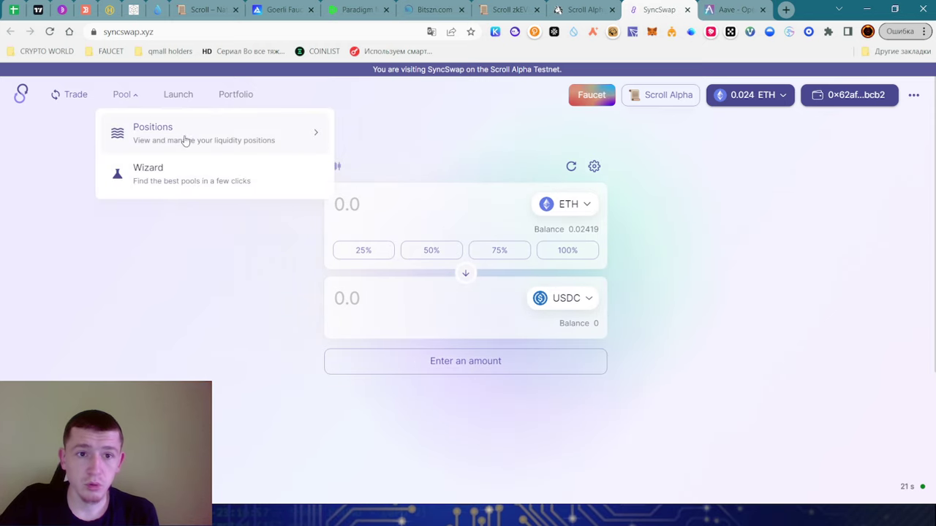
{"action": "mouse_move", "coordinate": [131, 102]}
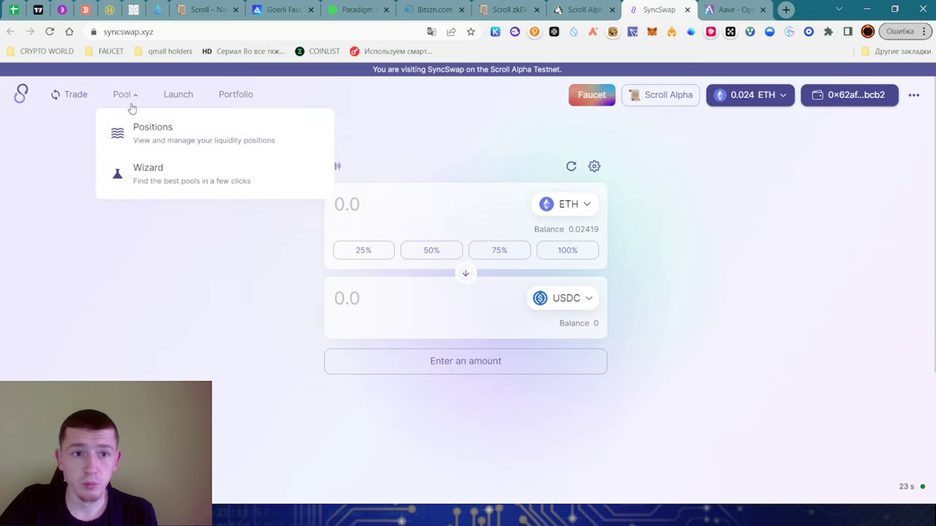
{"action": "left_click", "coordinate": [144, 128]}
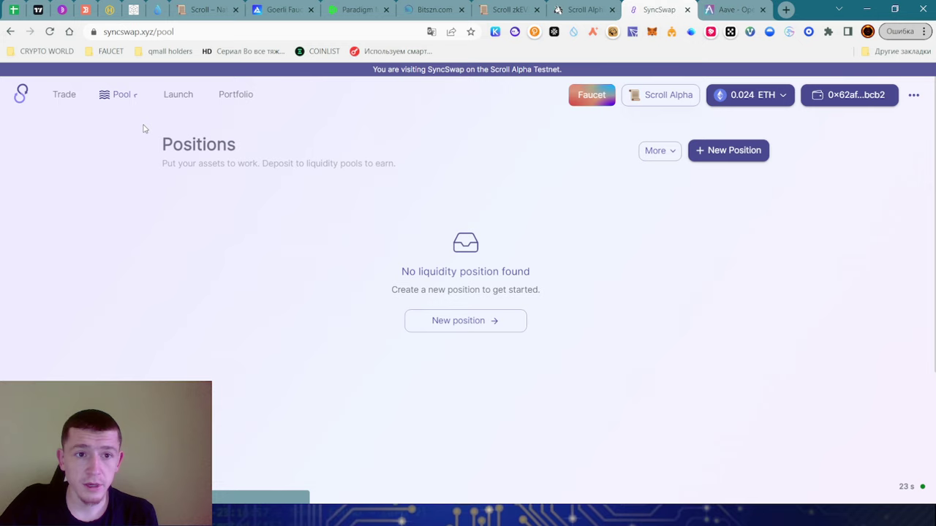
{"action": "left_click", "coordinate": [710, 155]}
{"action": "scroll", "coordinate": [500, 382], "scroll_direction": "down", "scroll_amount": 2}
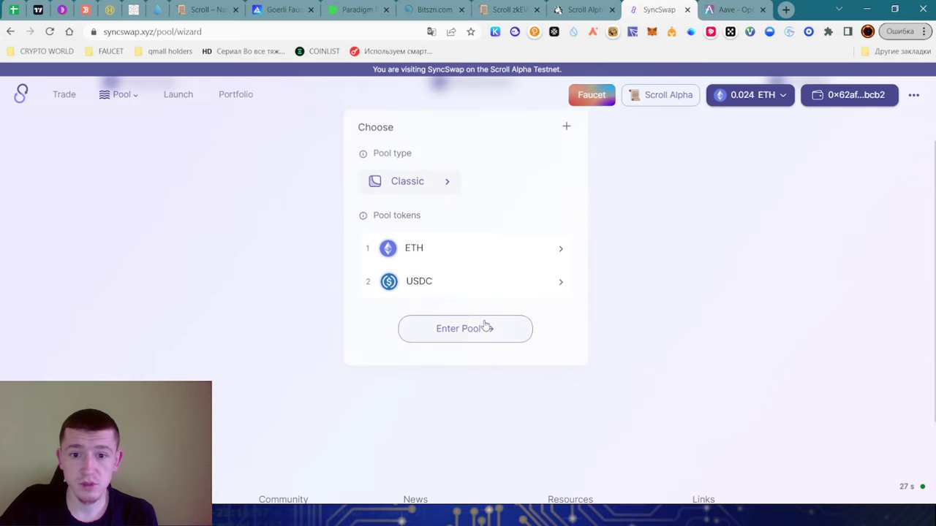
{"action": "left_click", "coordinate": [461, 326]}
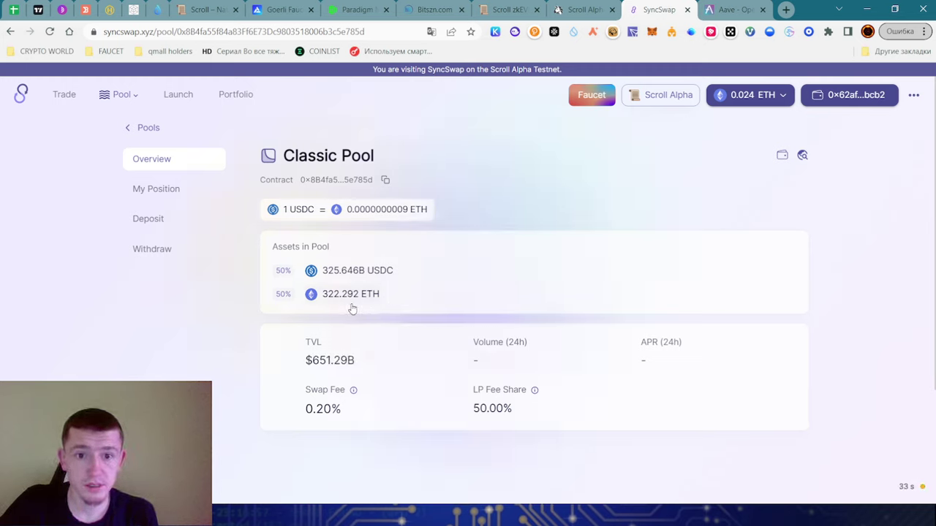
{"action": "left_click", "coordinate": [203, 192]}
{"action": "left_click", "coordinate": [543, 292]}
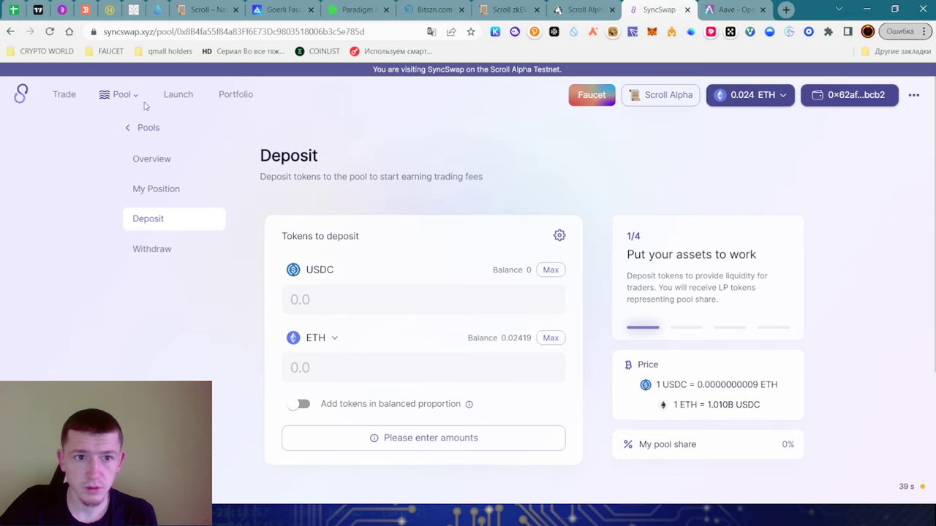
Step: Set up a SyncSwap trade of 0.0000001 ETH for USDC
{"action": "left_click", "coordinate": [67, 94]}
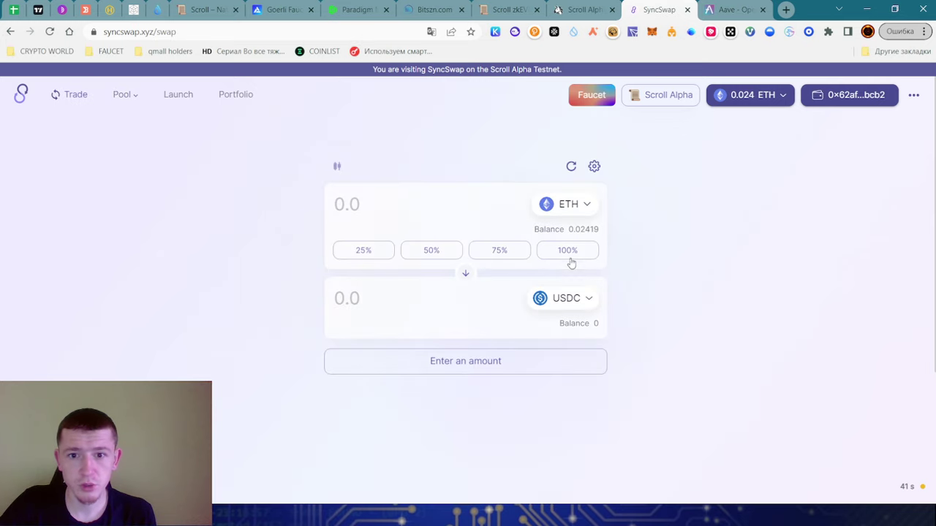
{"action": "type", "text": "0.01"}
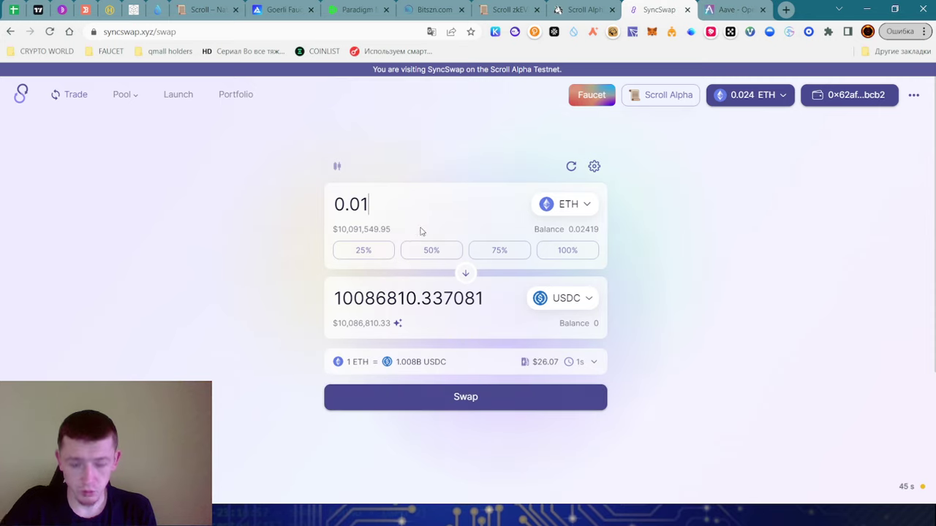
{"action": "key", "text": "BackSpace"}
{"action": "type", "text": "00001"}
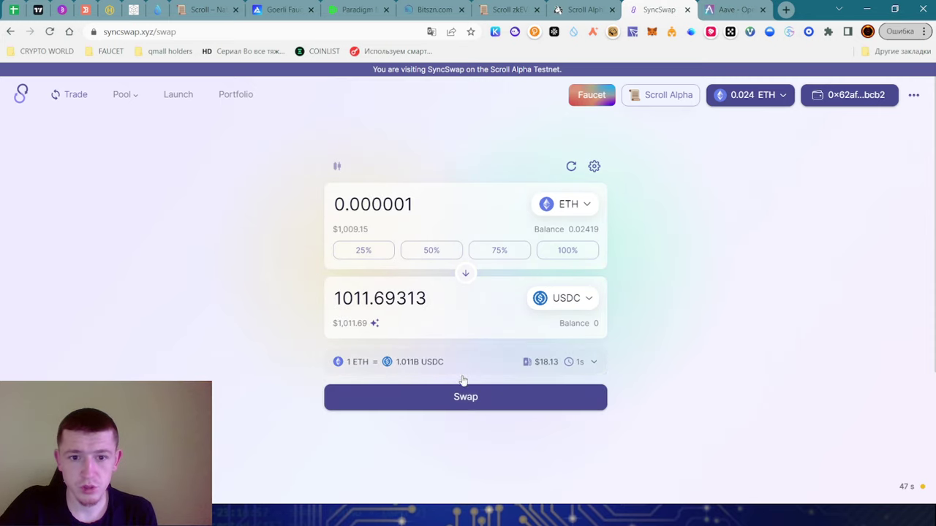
{"action": "key", "text": "BackSpace"}
{"action": "type", "text": "01"}
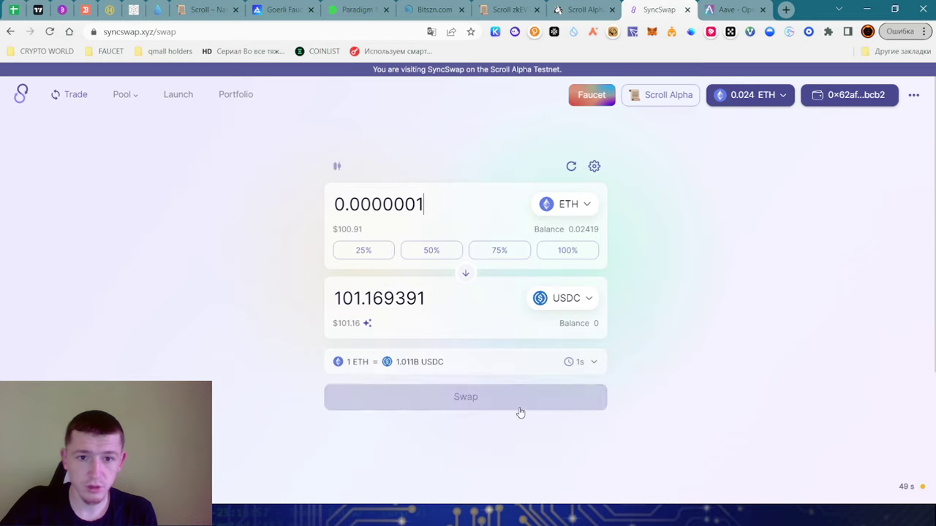
Step: Submit the ETH to USDC swap, confirm the transaction in MetaMask and close the swap dialog
{"action": "left_click", "coordinate": [604, 394]}
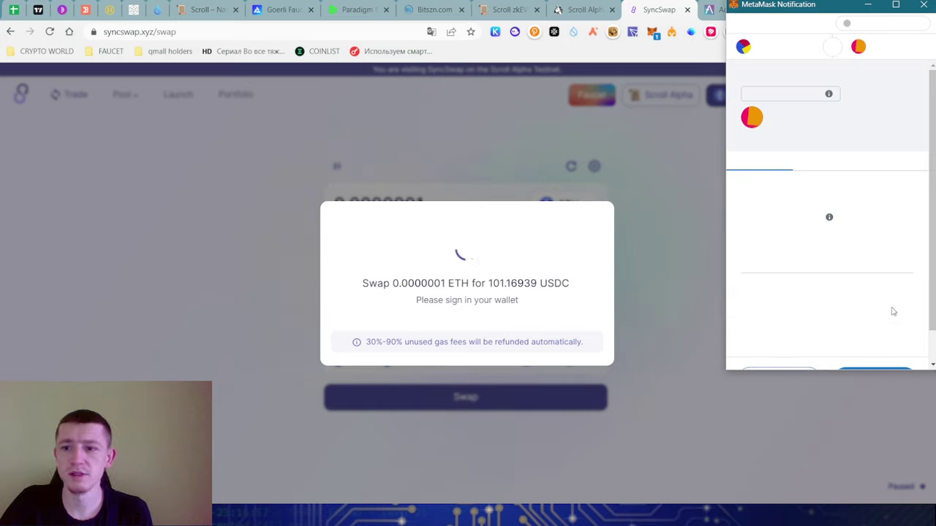
{"action": "scroll", "coordinate": [884, 307], "scroll_direction": "down", "scroll_amount": 1}
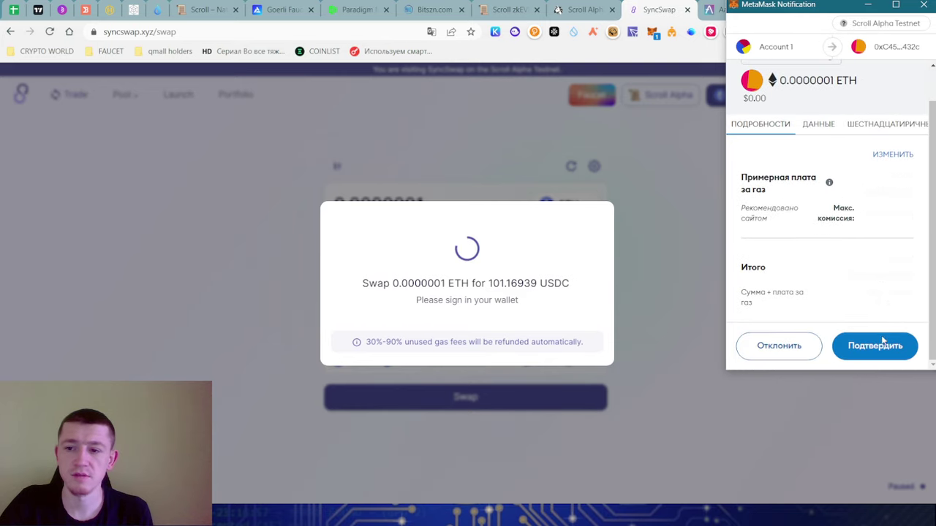
{"action": "left_click", "coordinate": [883, 343]}
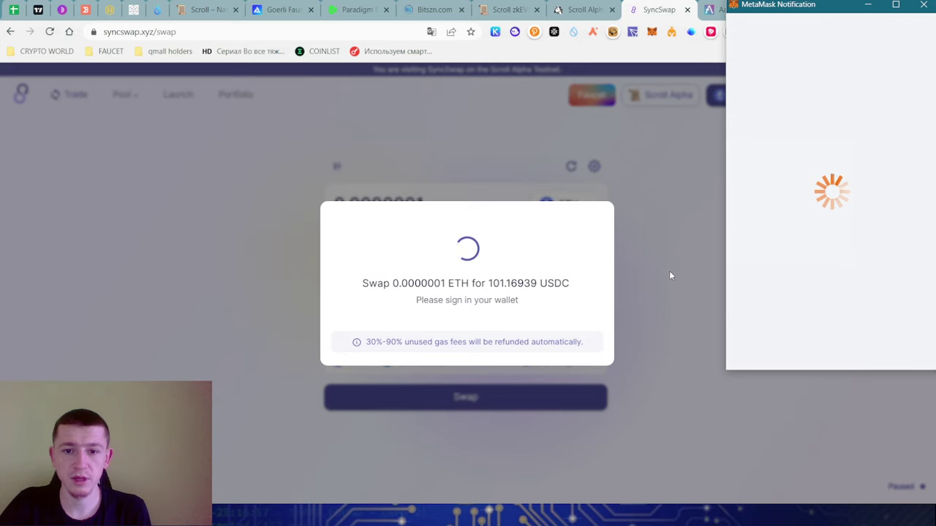
{"action": "left_click", "coordinate": [497, 358]}
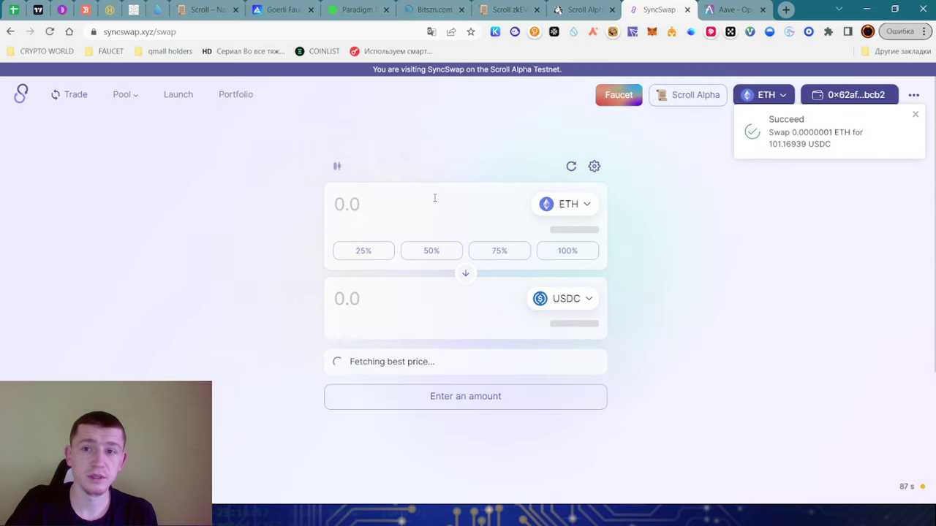
Step: Start a new position from the liquidity positions page, enter the Classic USDC/ETH pool and open its deposit form
{"action": "mouse_move", "coordinate": [124, 109]}
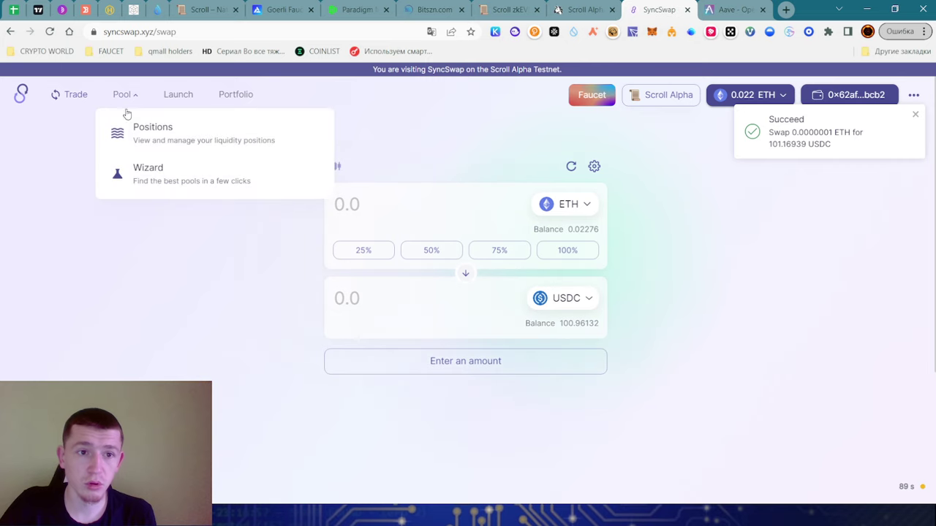
{"action": "left_click", "coordinate": [154, 145]}
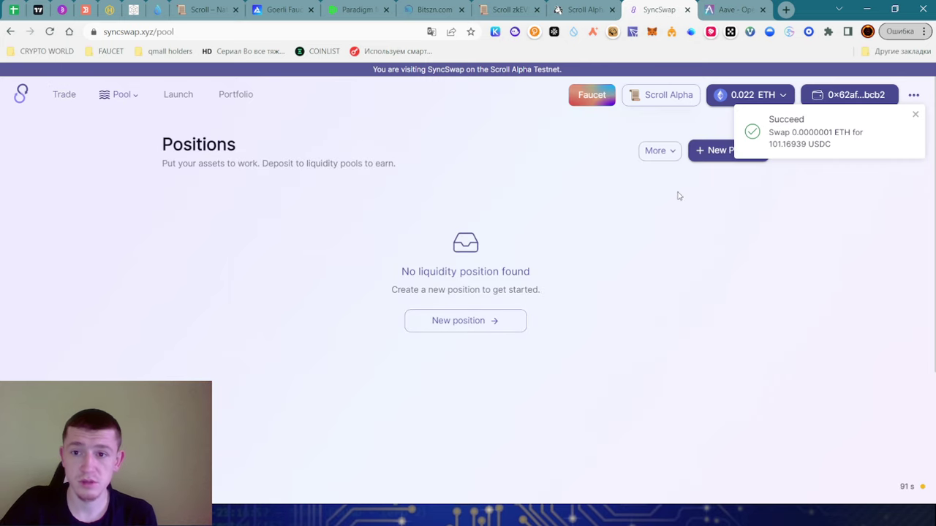
{"action": "left_click", "coordinate": [706, 160]}
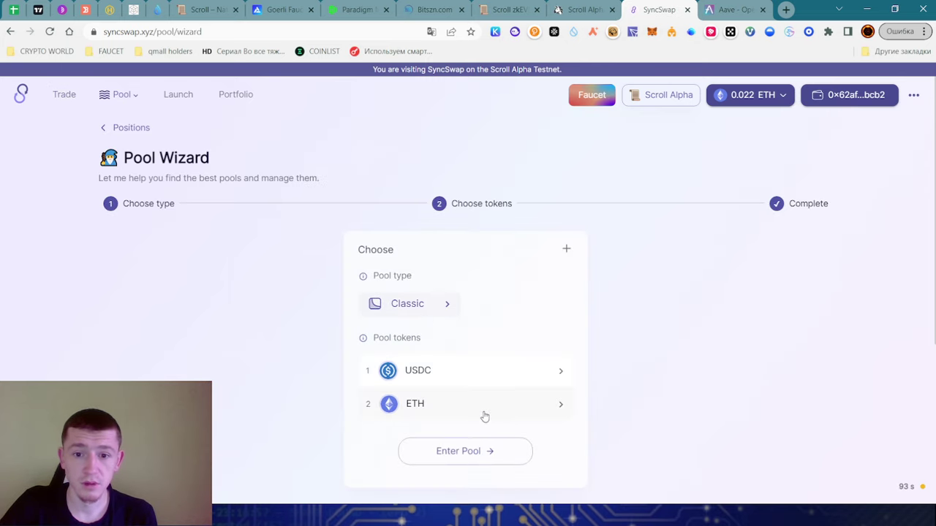
{"action": "left_click", "coordinate": [481, 457]}
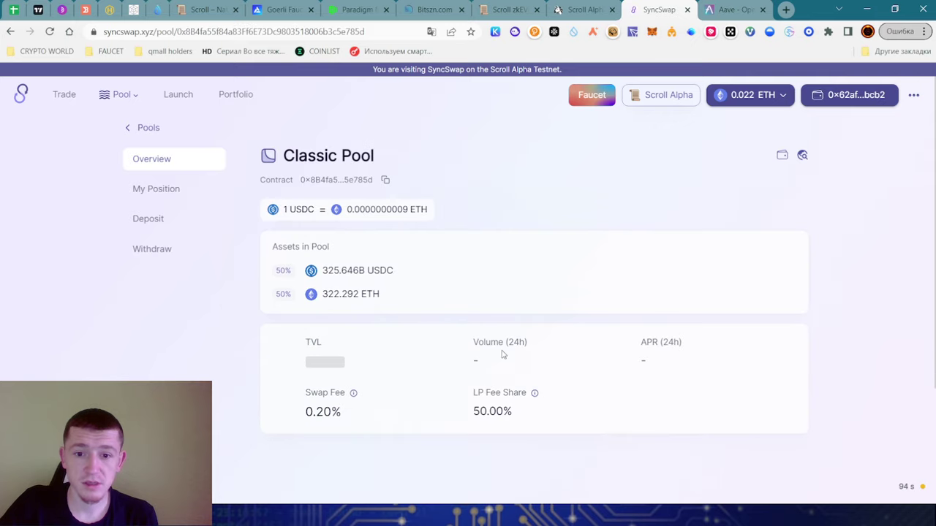
{"action": "left_click", "coordinate": [175, 191]}
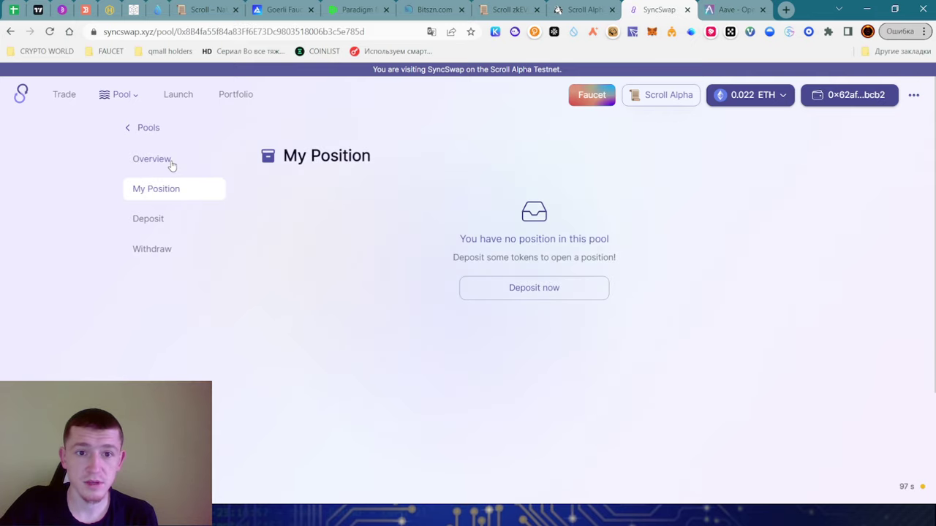
{"action": "left_click", "coordinate": [498, 288]}
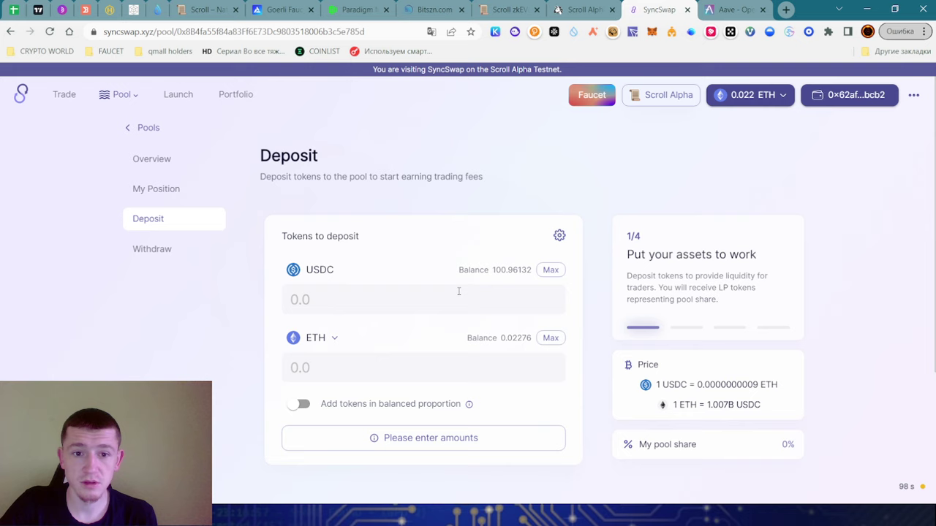
Step: Set the deposit to the maximum USDC, 100.961326, and enable adding tokens in balanced proportion
{"action": "left_click", "coordinate": [552, 271]}
{"action": "scroll", "coordinate": [402, 326], "scroll_direction": "down", "scroll_amount": 2}
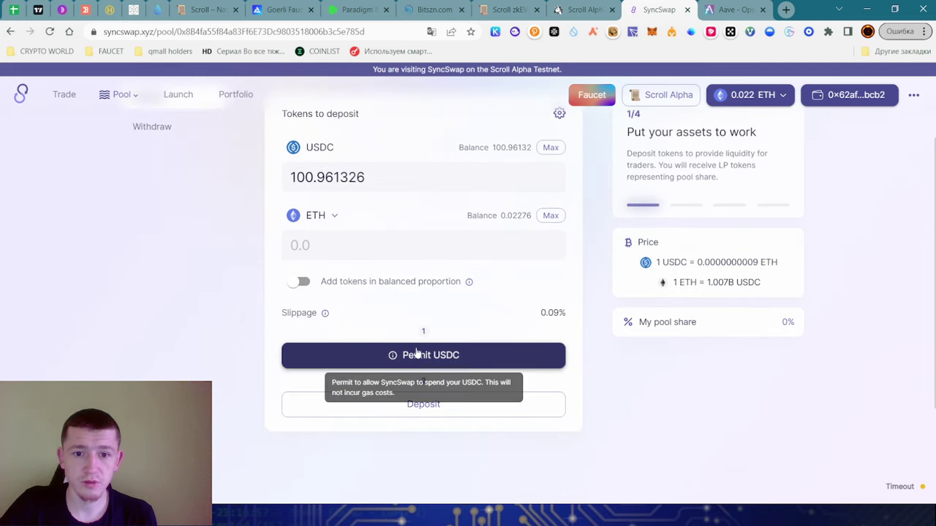
{"action": "left_click", "coordinate": [293, 289]}
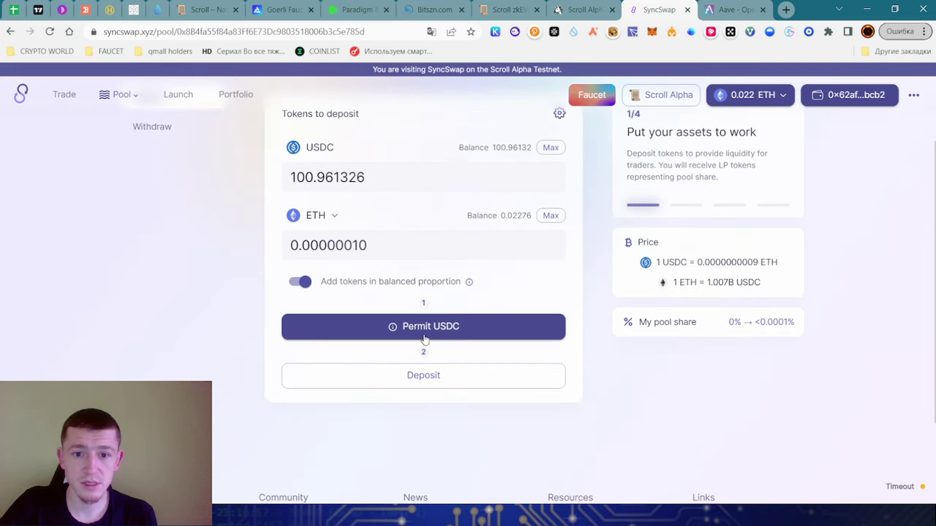
Step: Permit SyncSwap to spend the USDC and sign the signature request in MetaMask
{"action": "left_click", "coordinate": [439, 340]}
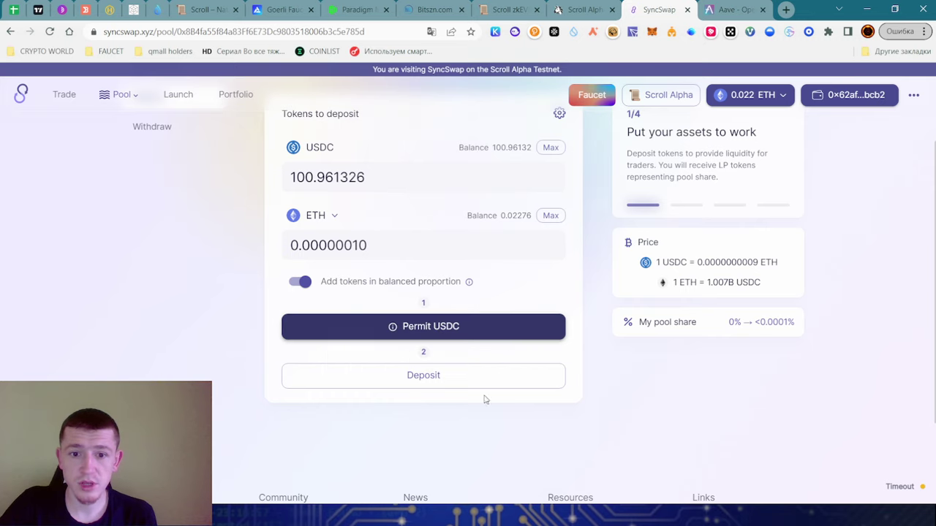
{"action": "left_click", "coordinate": [459, 329]}
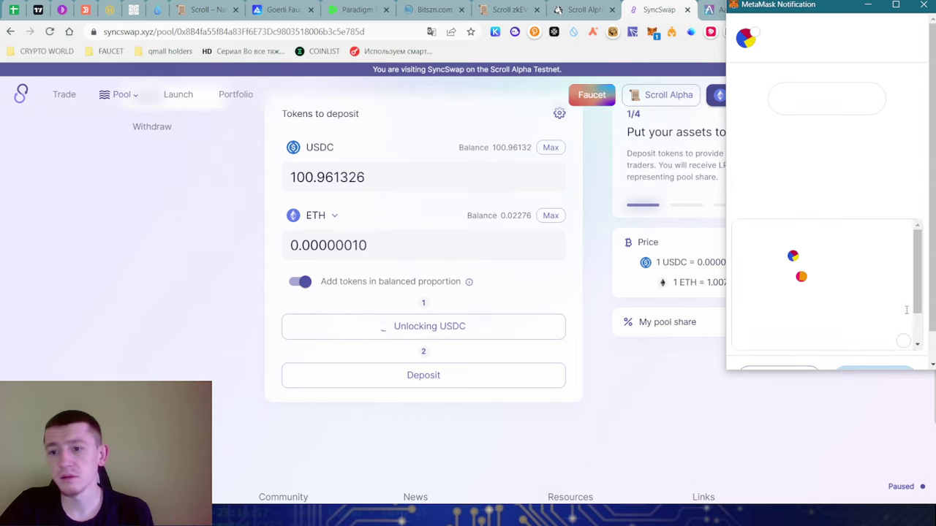
{"action": "left_click", "coordinate": [888, 346]}
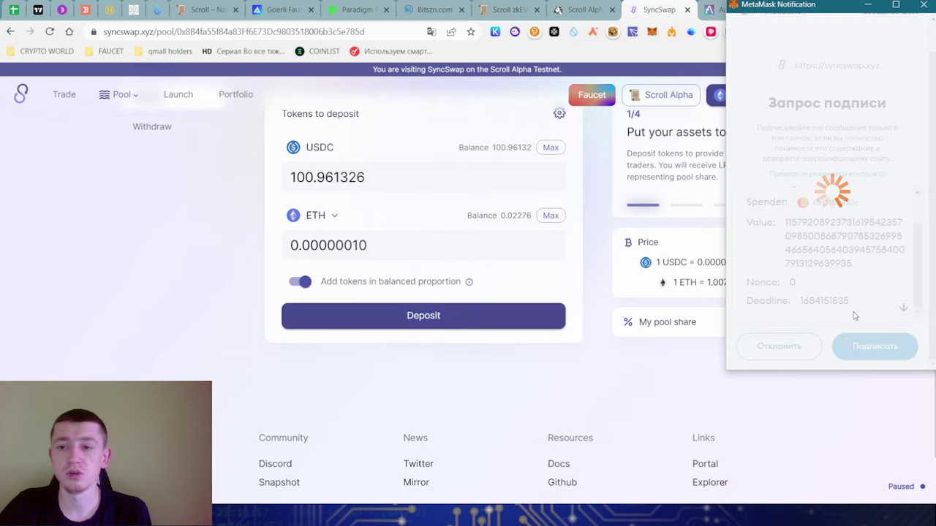
Step: Submit the USDC and ETH deposit to the Classic Pool, confirm it in MetaMask and close the transaction dialog
{"action": "left_click", "coordinate": [495, 322]}
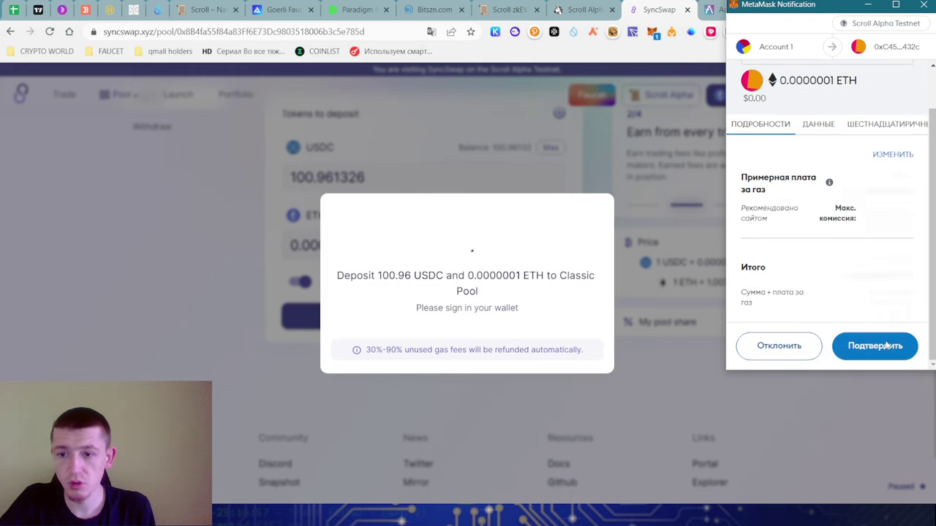
{"action": "left_click", "coordinate": [884, 348]}
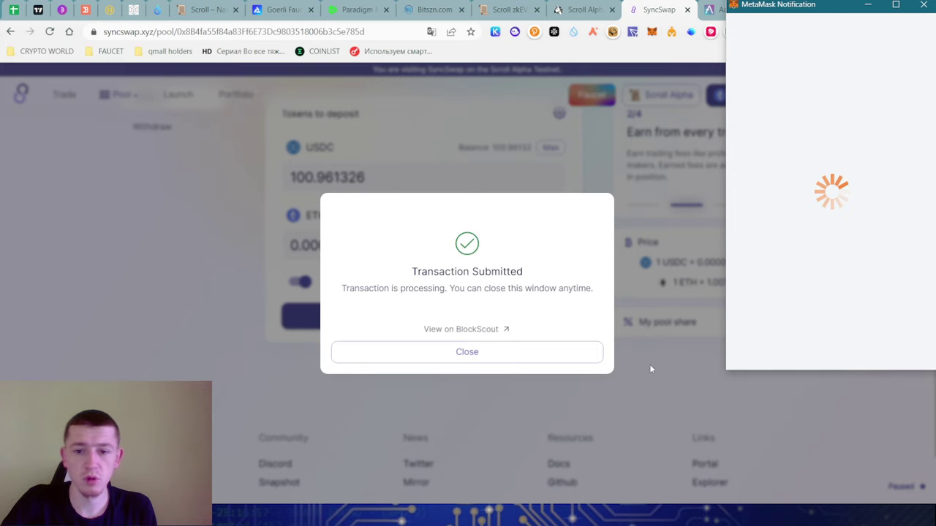
{"action": "left_click", "coordinate": [574, 358]}
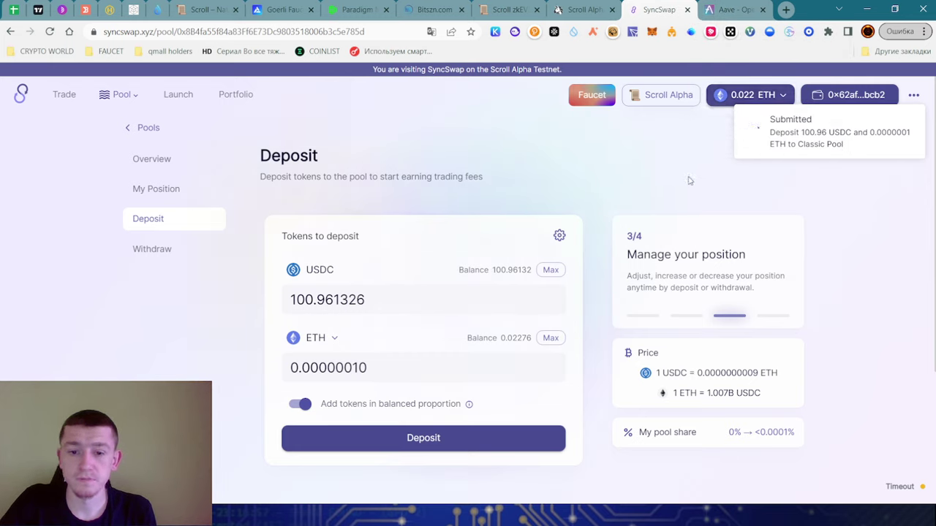
Step: Switch to Aave and review the Scroll Alpha Market dashboard's supplies, borrows, available assets and ETH supply form
{"action": "left_click", "coordinate": [734, 11]}
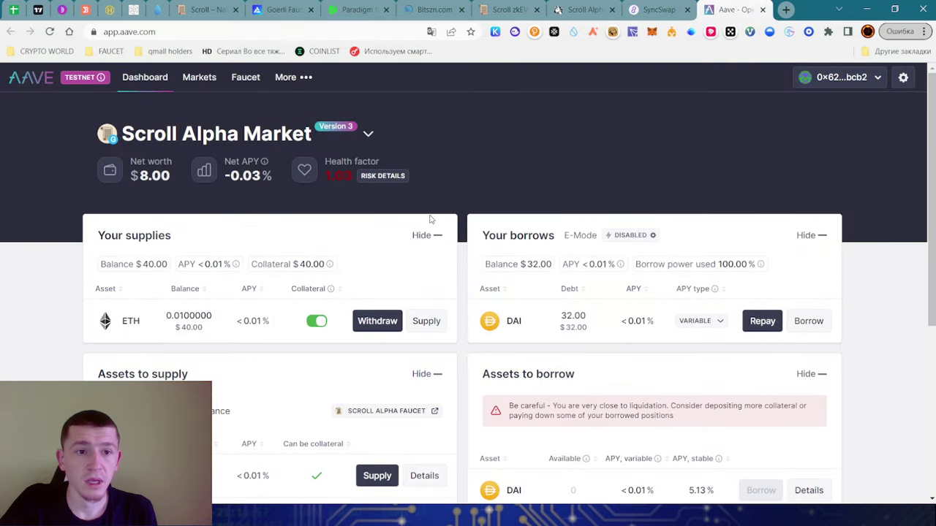
{"action": "scroll", "coordinate": [422, 218], "scroll_direction": "down", "scroll_amount": 2}
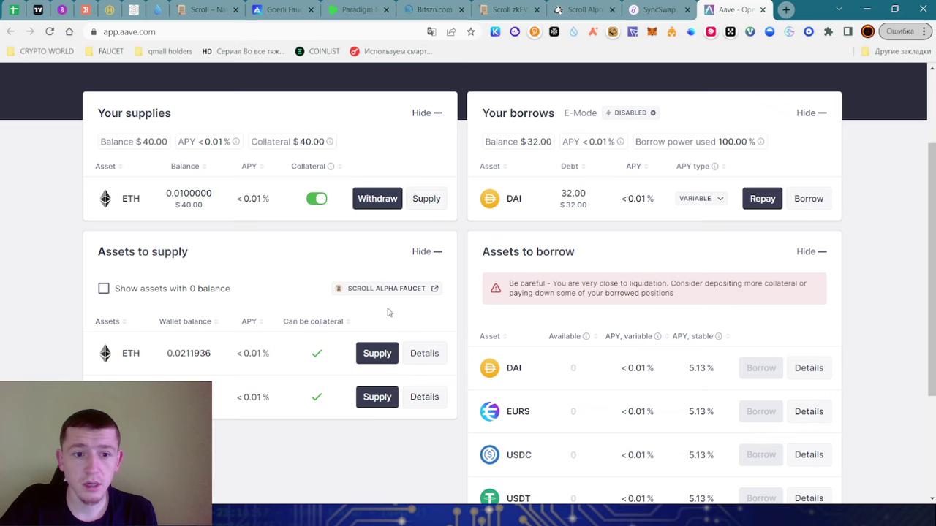
{"action": "scroll", "coordinate": [386, 310], "scroll_direction": "up", "scroll_amount": 2}
{"action": "scroll", "coordinate": [395, 303], "scroll_direction": "down", "scroll_amount": 3}
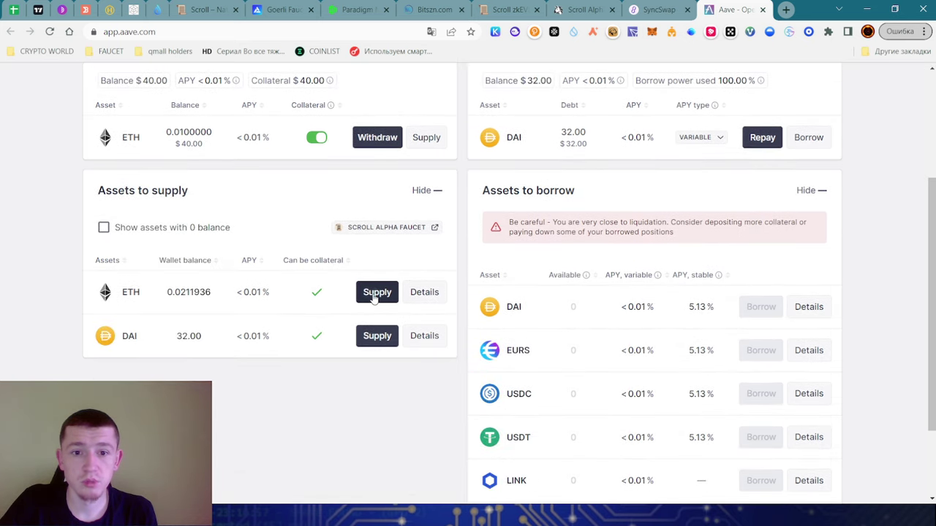
{"action": "left_click", "coordinate": [379, 293]}
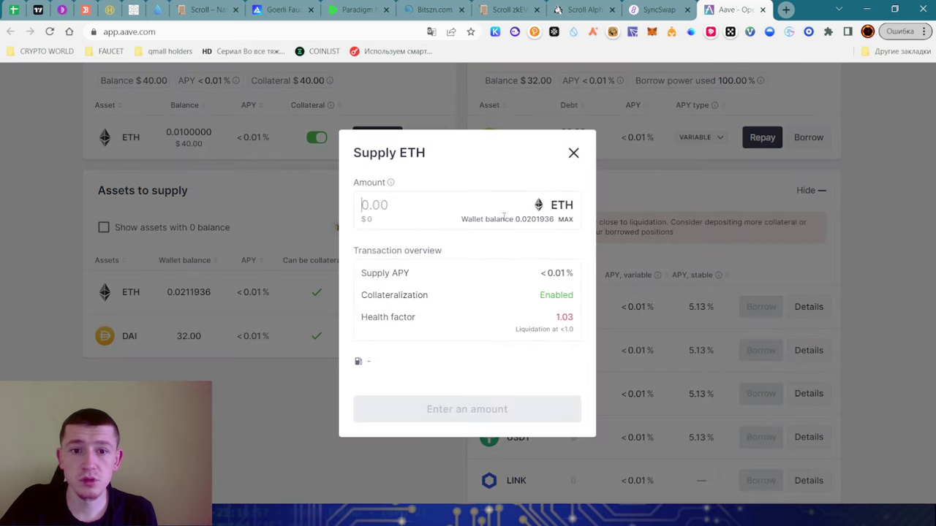
{"action": "left_click", "coordinate": [576, 152]}
{"action": "scroll", "coordinate": [629, 326], "scroll_direction": "down", "scroll_amount": 2}
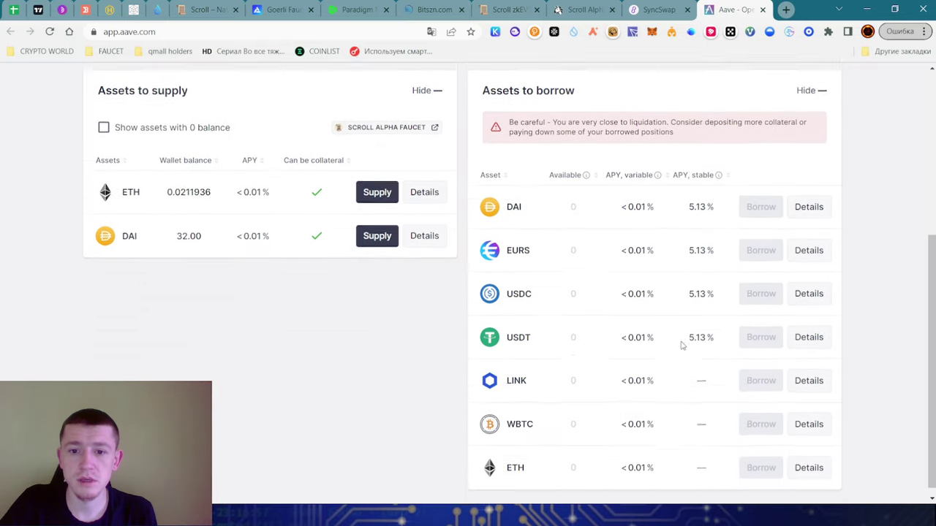
{"action": "scroll", "coordinate": [608, 359], "scroll_direction": "up", "scroll_amount": 3}
{"action": "scroll", "coordinate": [661, 383], "scroll_direction": "down", "scroll_amount": 2}
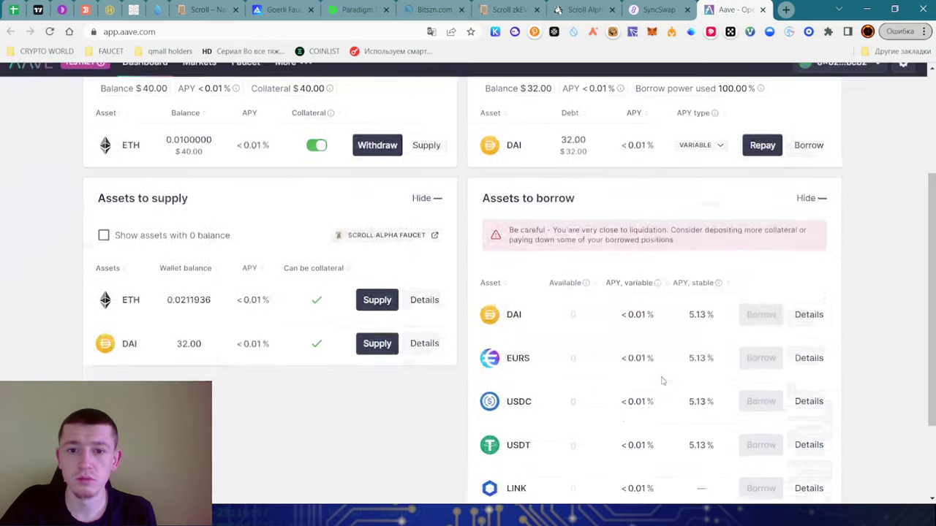
{"action": "scroll", "coordinate": [683, 361], "scroll_direction": "up", "scroll_amount": 3}
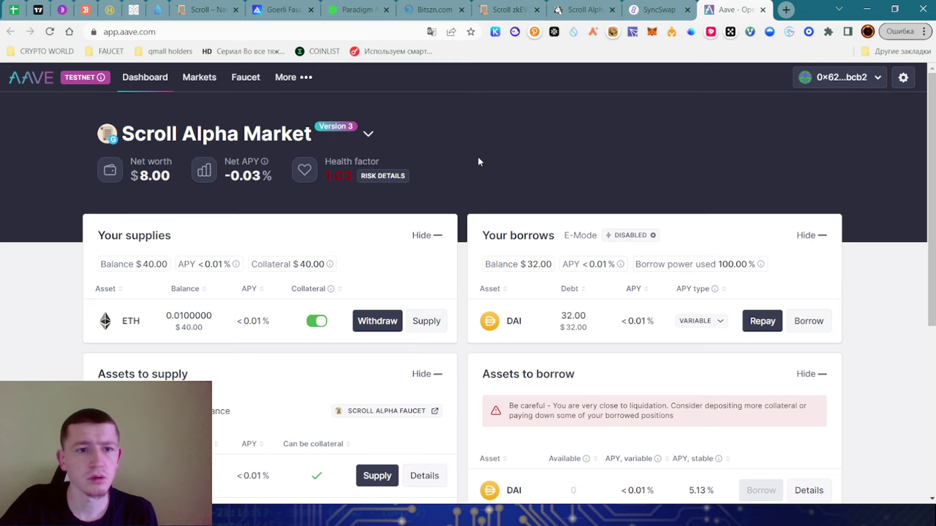
Step: Check the list of Aave testnet markets and the test assets offered on the faucet page
{"action": "left_click", "coordinate": [368, 133]}
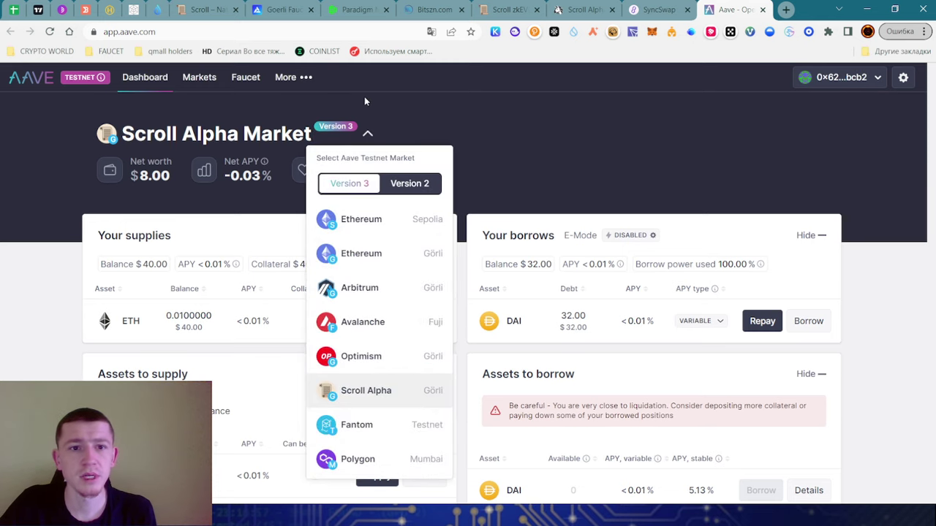
{"action": "left_click", "coordinate": [247, 129]}
{"action": "left_click", "coordinate": [239, 76]}
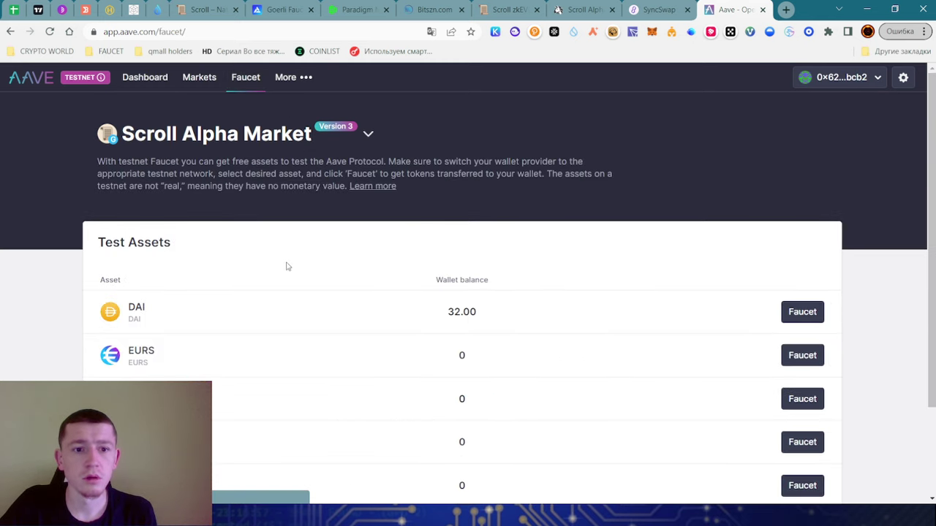
{"action": "scroll", "coordinate": [351, 282], "scroll_direction": "down", "scroll_amount": 2}
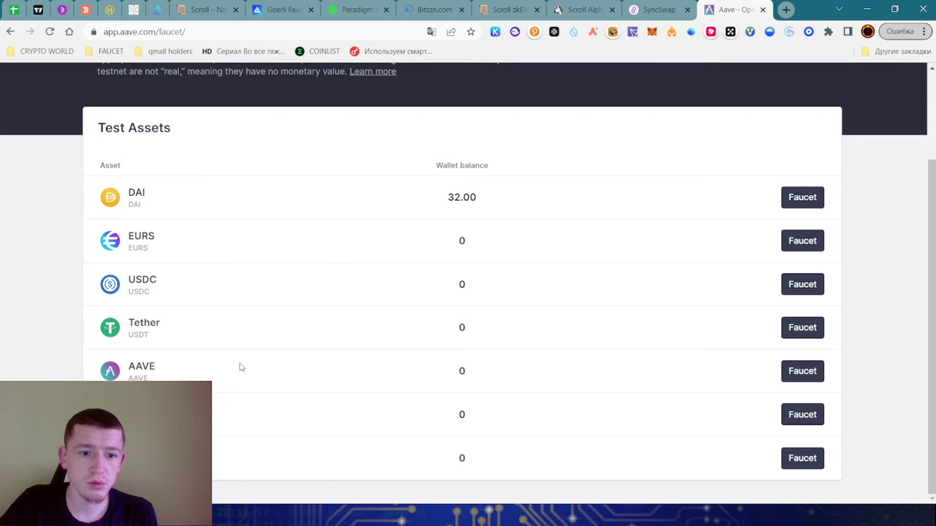
{"action": "scroll", "coordinate": [369, 292], "scroll_direction": "up", "scroll_amount": 2}
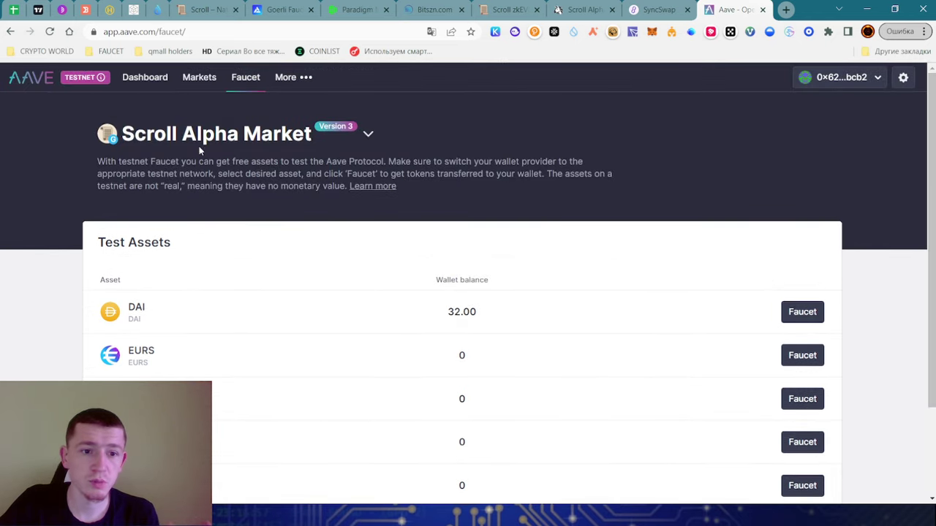
Step: Return to the Aave dashboard and look over the market list and the assets to supply and borrow
{"action": "left_click", "coordinate": [146, 79]}
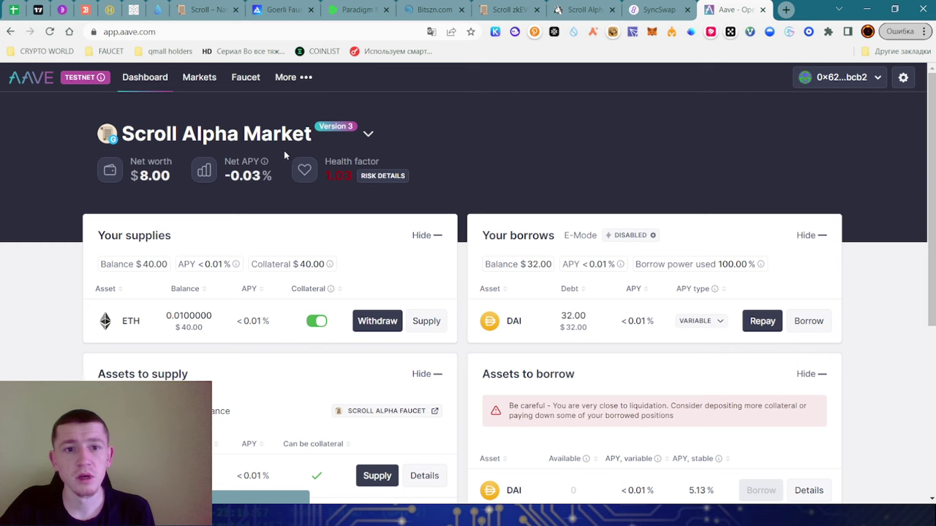
{"action": "left_click", "coordinate": [368, 134]}
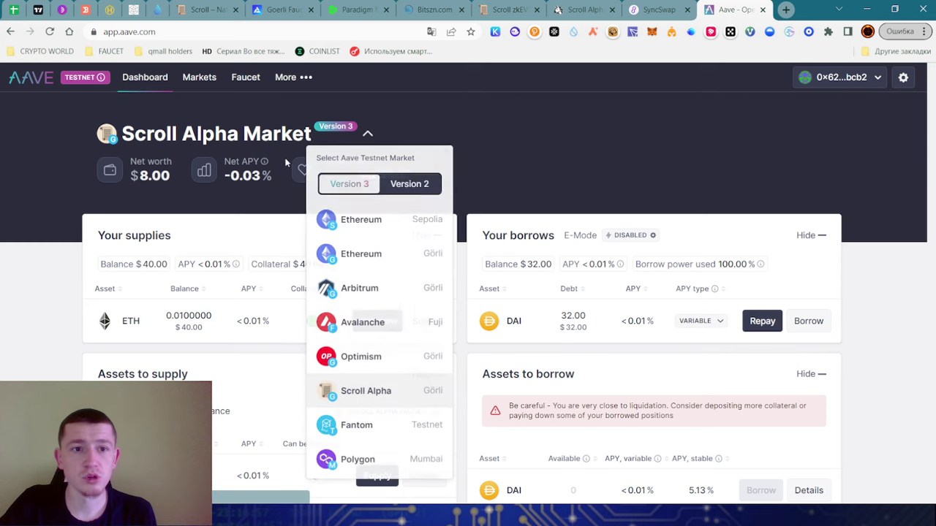
{"action": "left_click", "coordinate": [667, 124]}
{"action": "scroll", "coordinate": [468, 279], "scroll_direction": "down", "scroll_amount": 3}
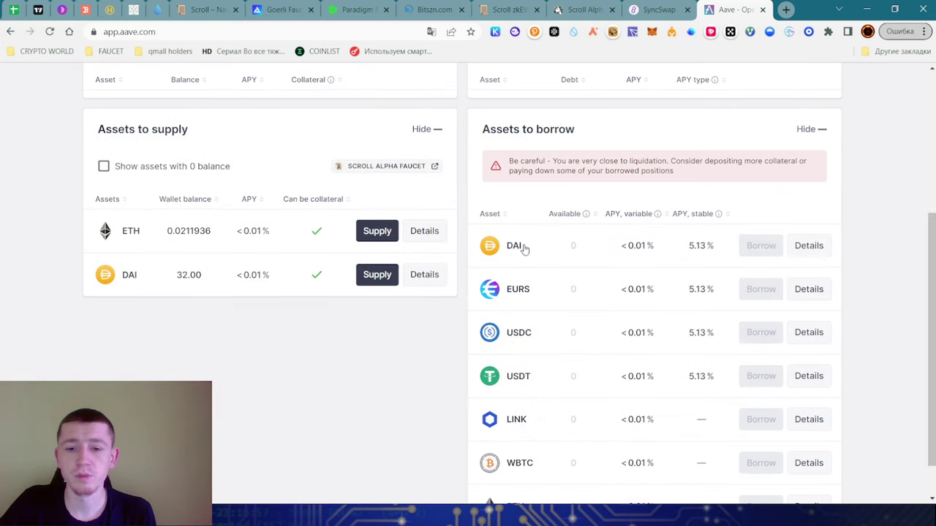
{"action": "scroll", "coordinate": [523, 250], "scroll_direction": "up", "scroll_amount": 3}
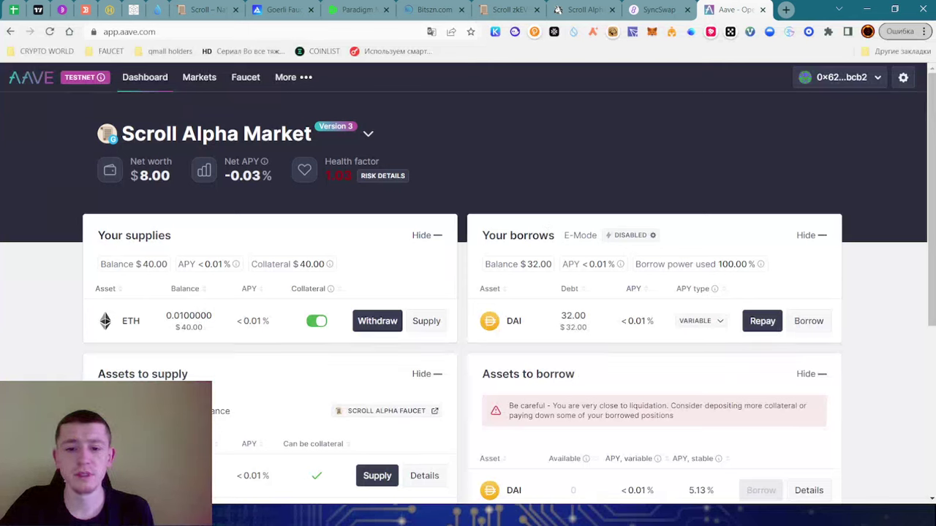
Step: Switch to Telegram, read the "SCROLL — UPDATE 2" post and open its guild.xyz/scrollzkp link
{"action": "key", "text": "alt+Tab"}
{"action": "left_click", "coordinate": [128, 141]}
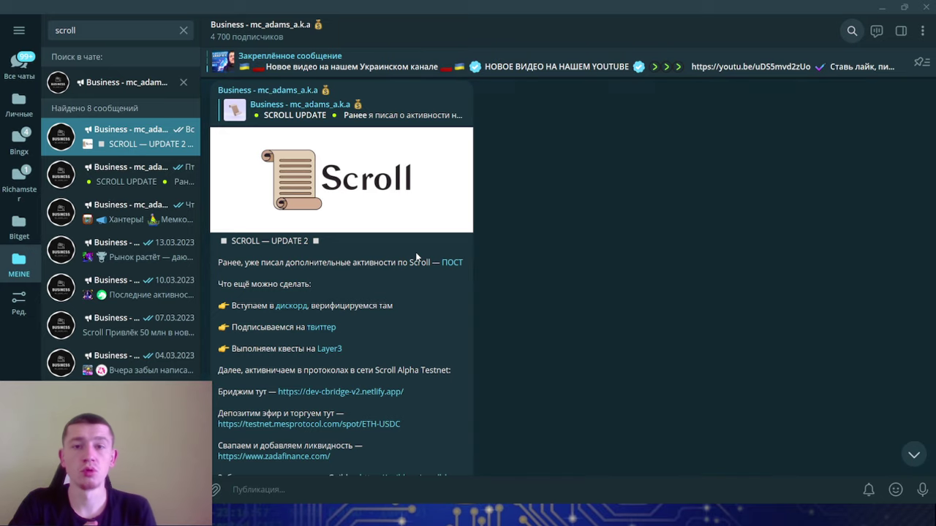
{"action": "scroll", "coordinate": [417, 257], "scroll_direction": "down", "scroll_amount": 2}
{"action": "scroll", "coordinate": [437, 247], "scroll_direction": "up", "scroll_amount": 1}
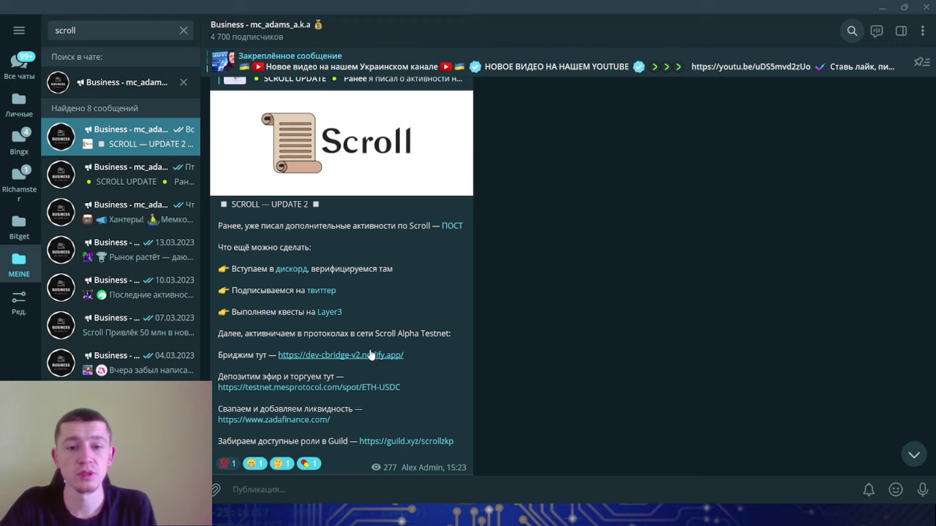
{"action": "left_click", "coordinate": [434, 443]}
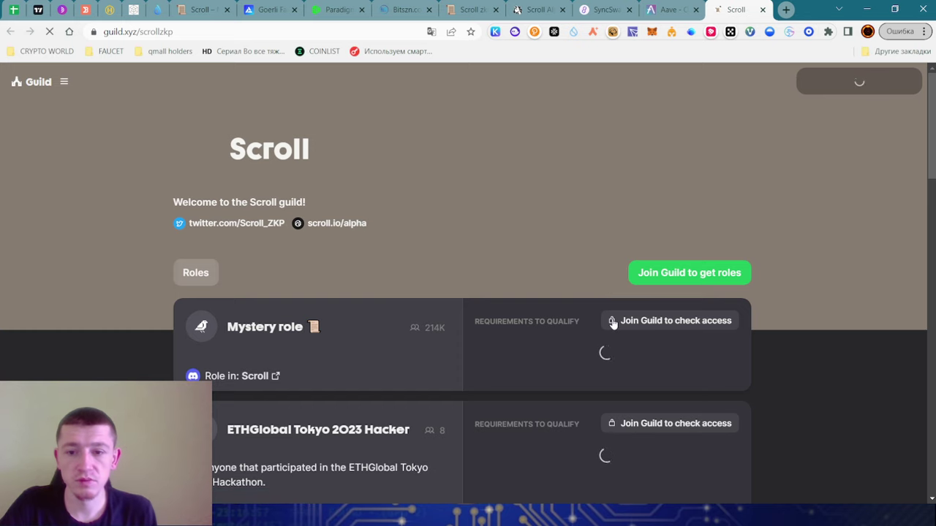
Step: Examine the roles on the Scroll guild page and their requirements to qualify
{"action": "scroll", "coordinate": [613, 324], "scroll_direction": "down", "scroll_amount": 1}
{"action": "scroll", "coordinate": [613, 324], "scroll_direction": "down", "scroll_amount": 2}
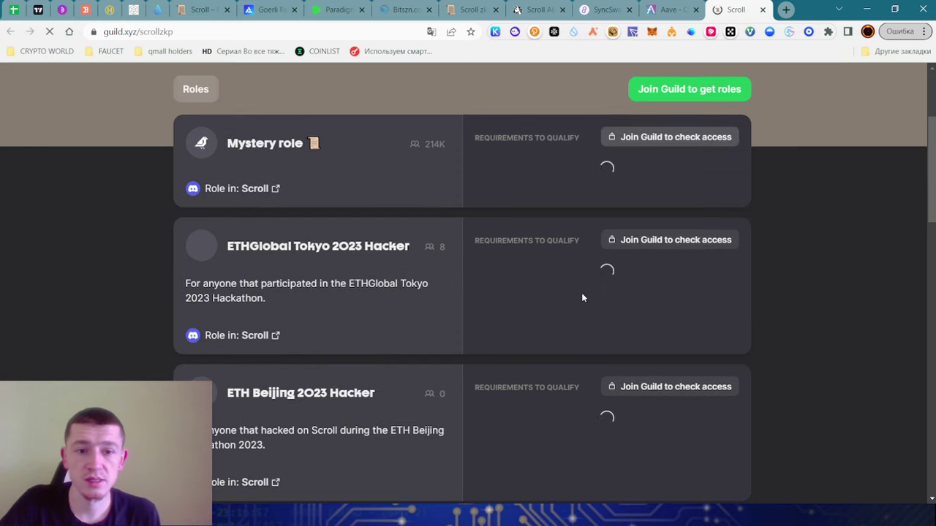
{"action": "scroll", "coordinate": [592, 304], "scroll_direction": "up", "scroll_amount": 3}
{"action": "scroll", "coordinate": [517, 303], "scroll_direction": "down", "scroll_amount": 2}
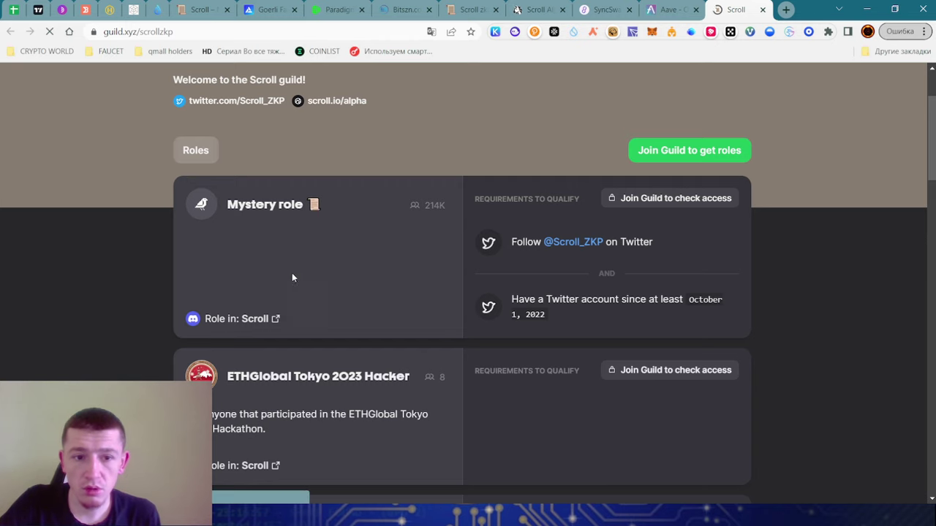
{"action": "scroll", "coordinate": [617, 341], "scroll_direction": "down", "scroll_amount": 2}
{"action": "scroll", "coordinate": [581, 315], "scroll_direction": "up", "scroll_amount": 2}
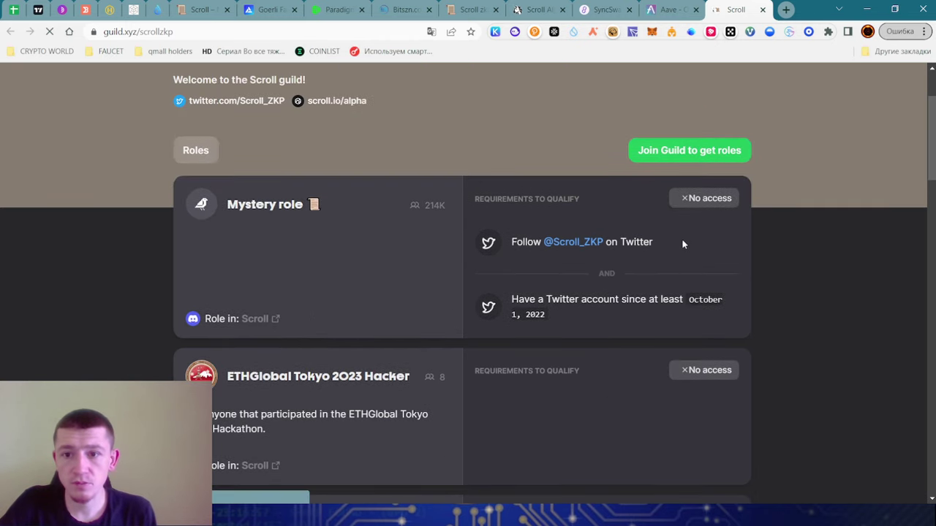
Step: Open the Scroll guild's join dialog to view the wallet, Discord and Twitter connections, and close it without joining
{"action": "left_click", "coordinate": [694, 152]}
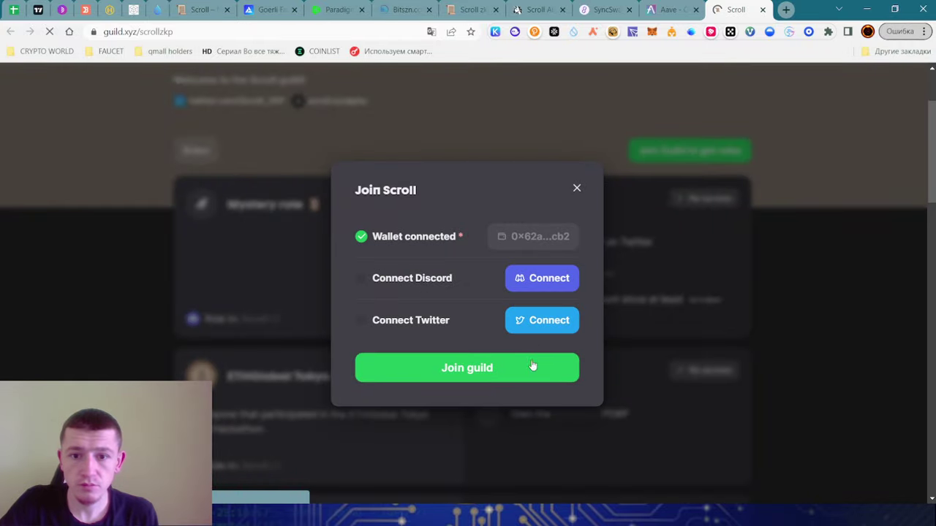
{"action": "left_click", "coordinate": [578, 189]}
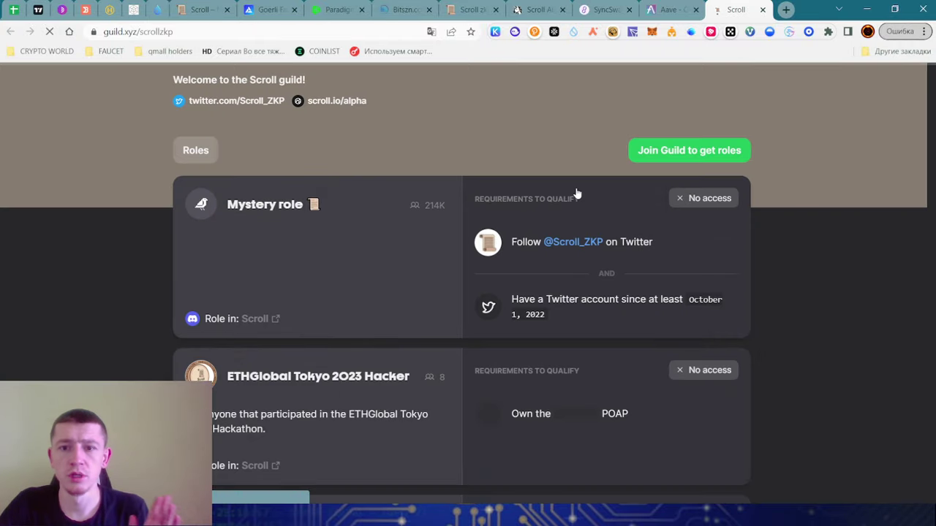
Step: Look through the Scroll guild's hackathon roles down to ETH Vietnam Buidlathon 2022 Hacker, checking access and required POAPs
{"action": "scroll", "coordinate": [585, 214], "scroll_direction": "down", "scroll_amount": 3}
{"action": "scroll", "coordinate": [607, 261], "scroll_direction": "up", "scroll_amount": 4}
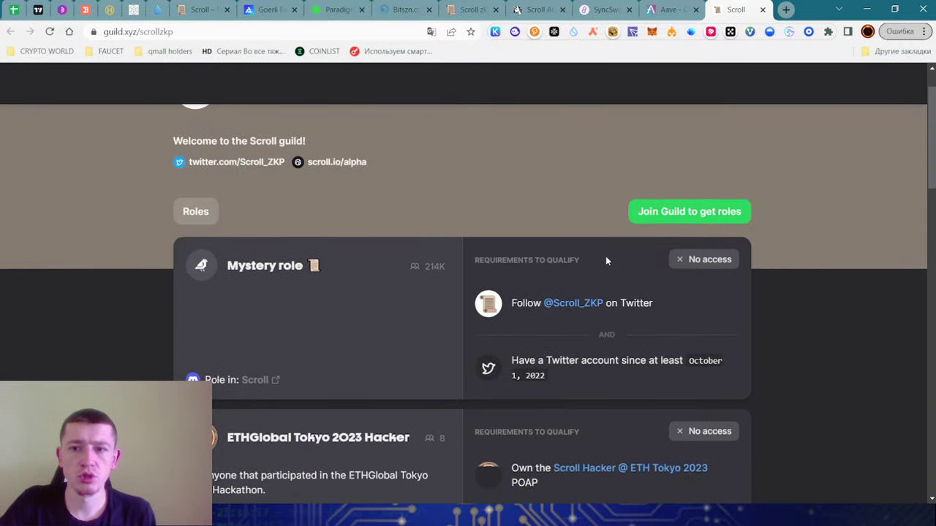
{"action": "scroll", "coordinate": [629, 256], "scroll_direction": "down", "scroll_amount": 2}
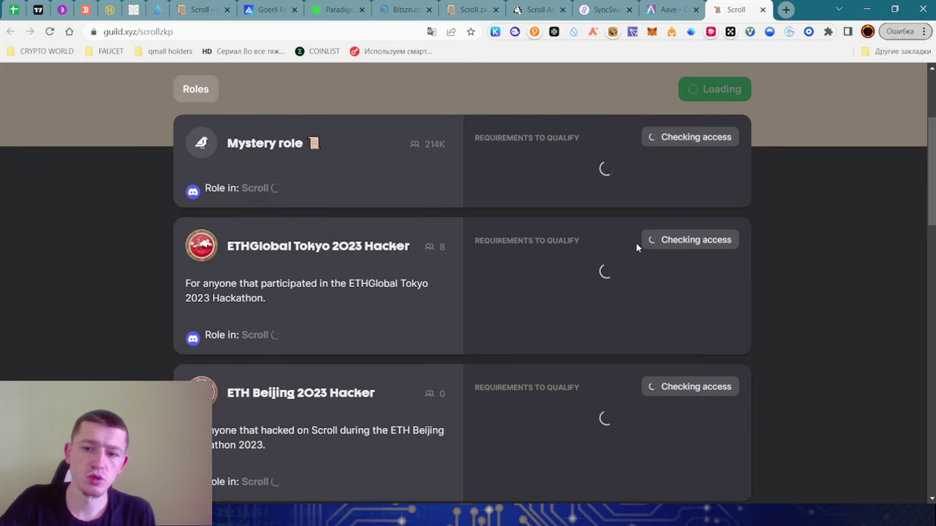
{"action": "scroll", "coordinate": [636, 243], "scroll_direction": "up", "scroll_amount": 2}
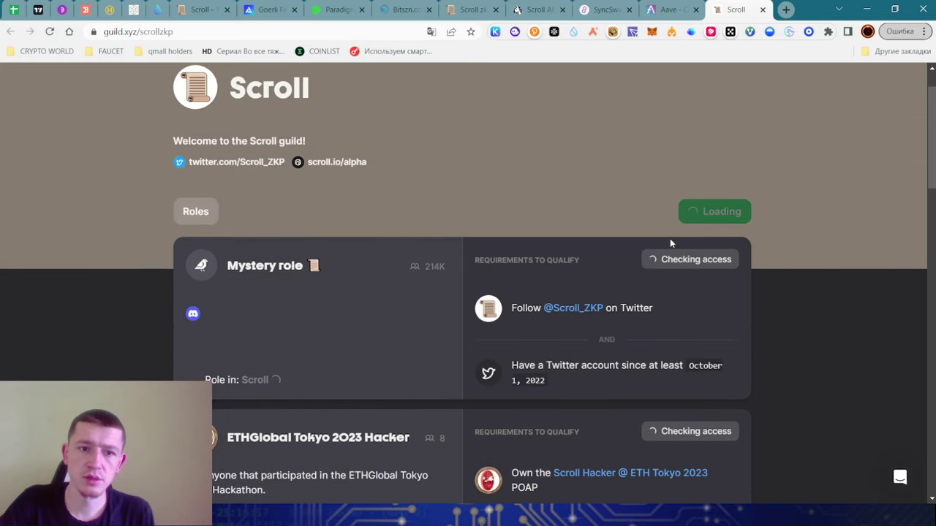
{"action": "scroll", "coordinate": [512, 288], "scroll_direction": "down", "scroll_amount": 2}
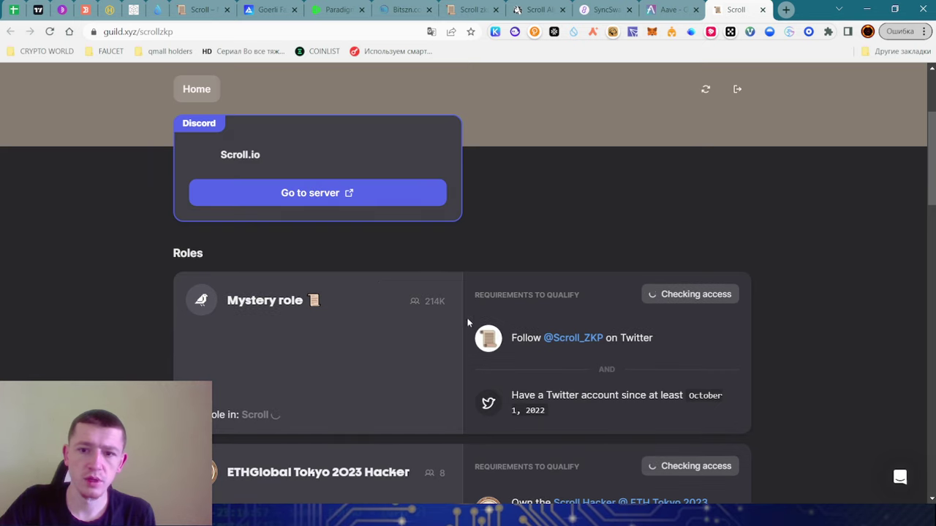
{"action": "scroll", "coordinate": [556, 303], "scroll_direction": "down", "scroll_amount": 1}
{"action": "scroll", "coordinate": [541, 302], "scroll_direction": "up", "scroll_amount": 1}
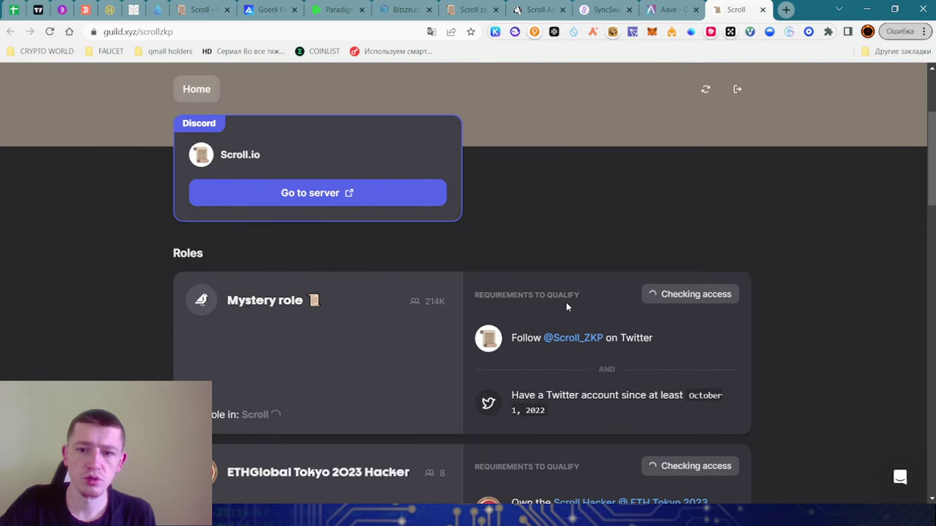
{"action": "scroll", "coordinate": [567, 303], "scroll_direction": "up", "scroll_amount": 2}
{"action": "scroll", "coordinate": [567, 303], "scroll_direction": "down", "scroll_amount": 2}
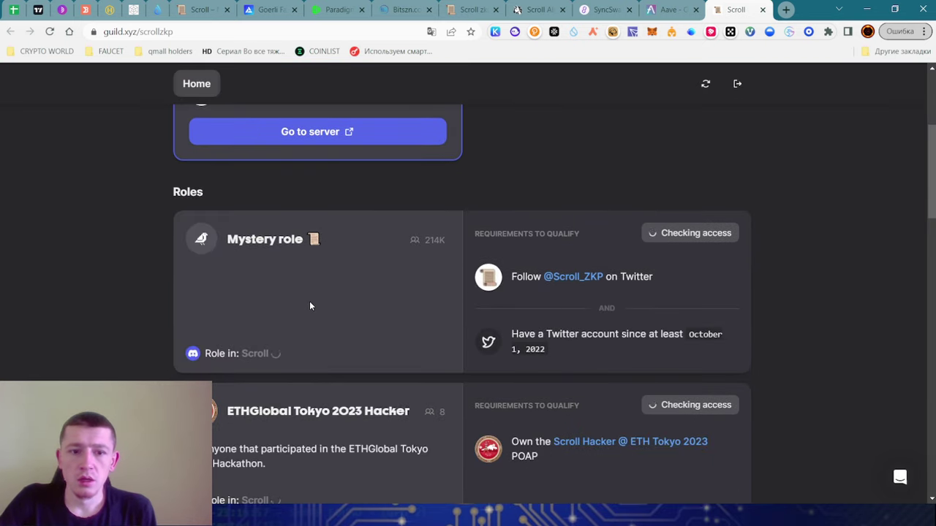
{"action": "scroll", "coordinate": [344, 266], "scroll_direction": "down", "scroll_amount": 2}
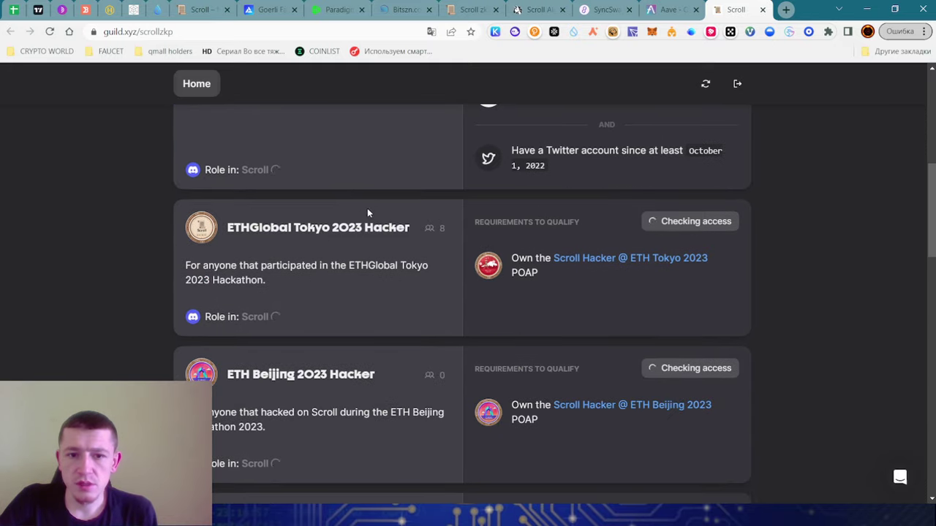
{"action": "scroll", "coordinate": [585, 314], "scroll_direction": "down", "scroll_amount": 10}
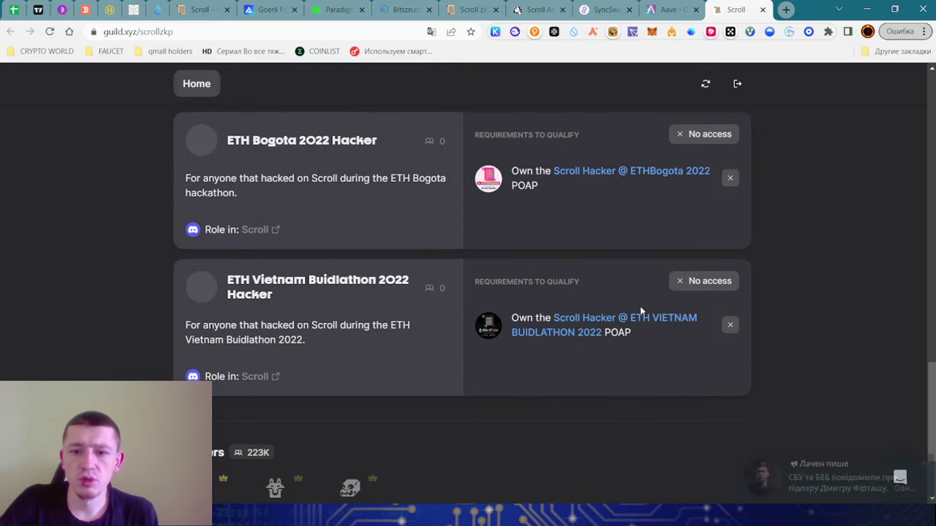
{"action": "scroll", "coordinate": [578, 333], "scroll_direction": "up", "scroll_amount": 2}
{"action": "scroll", "coordinate": [595, 317], "scroll_direction": "up", "scroll_amount": 2}
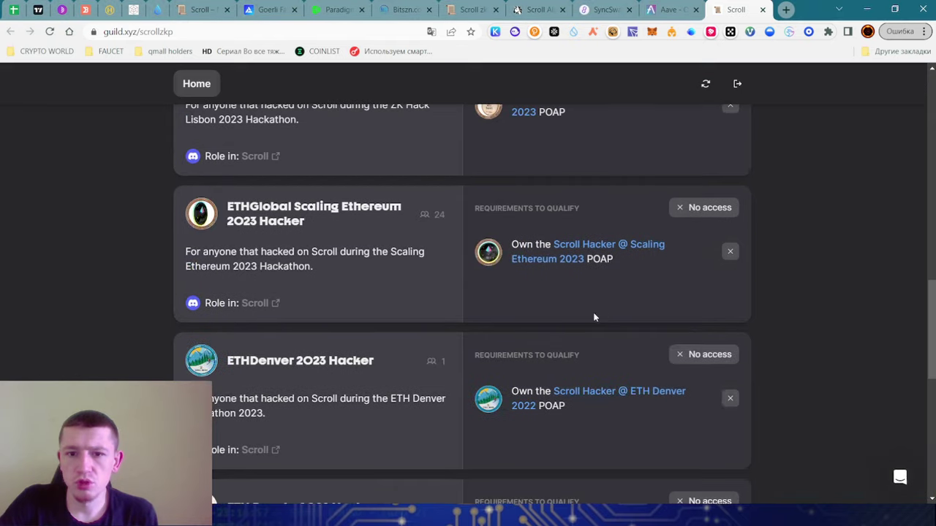
{"action": "scroll", "coordinate": [420, 420], "scroll_direction": "up", "scroll_amount": 7}
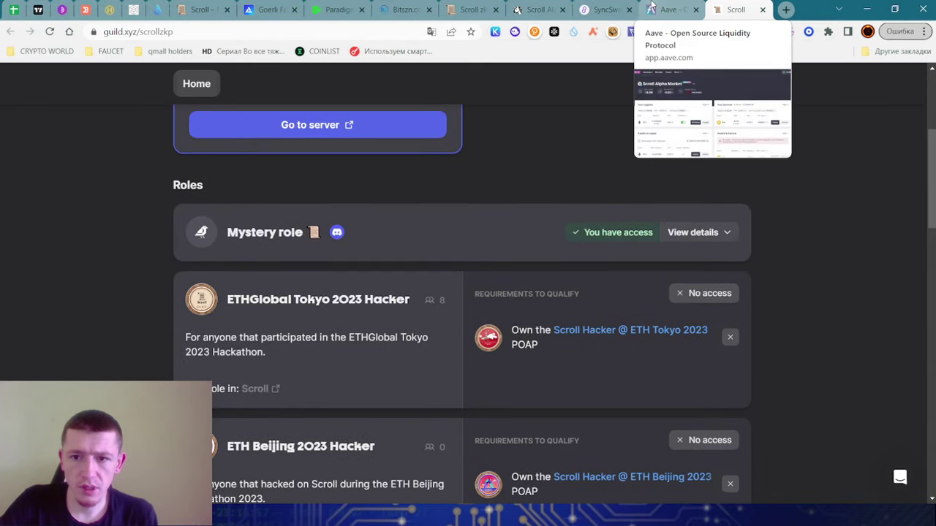
Step: Expand the Mystery role's details to check its Twitter requirements, collapse them and return to the guild's header
{"action": "left_click", "coordinate": [714, 241]}
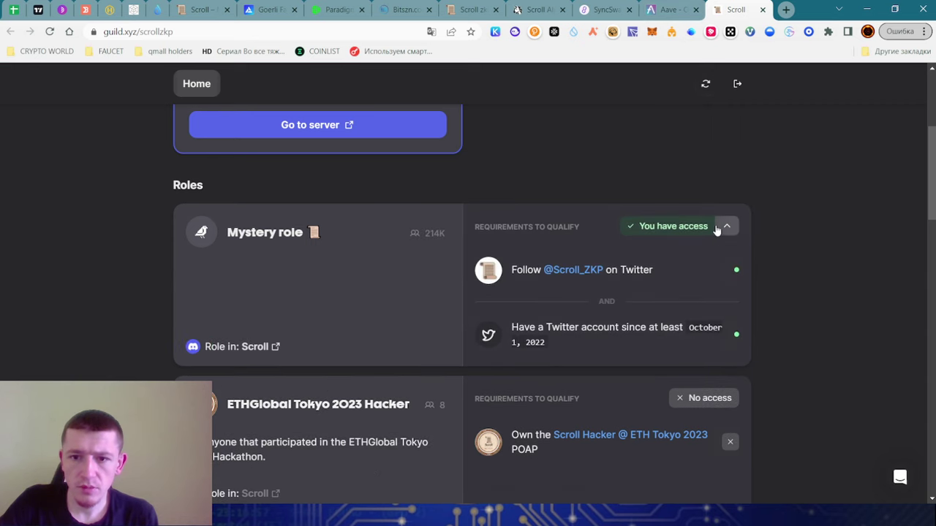
{"action": "left_click", "coordinate": [724, 226]}
{"action": "scroll", "coordinate": [443, 260], "scroll_direction": "up", "scroll_amount": 3}
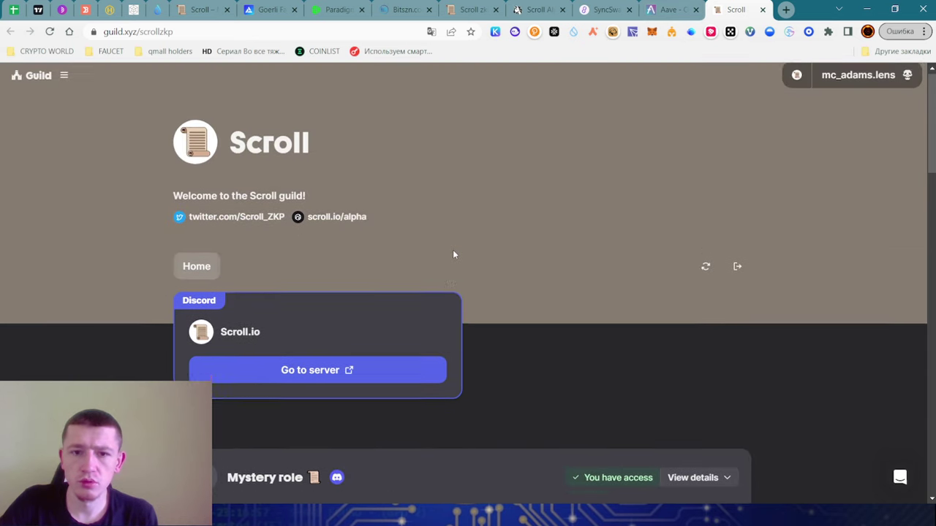
Step: Glance at the Aave dashboard, switch to the Telegram "SCROLL — UPDATE 2" post and check the Layer3 quest link without following it
{"action": "left_click", "coordinate": [677, 7]}
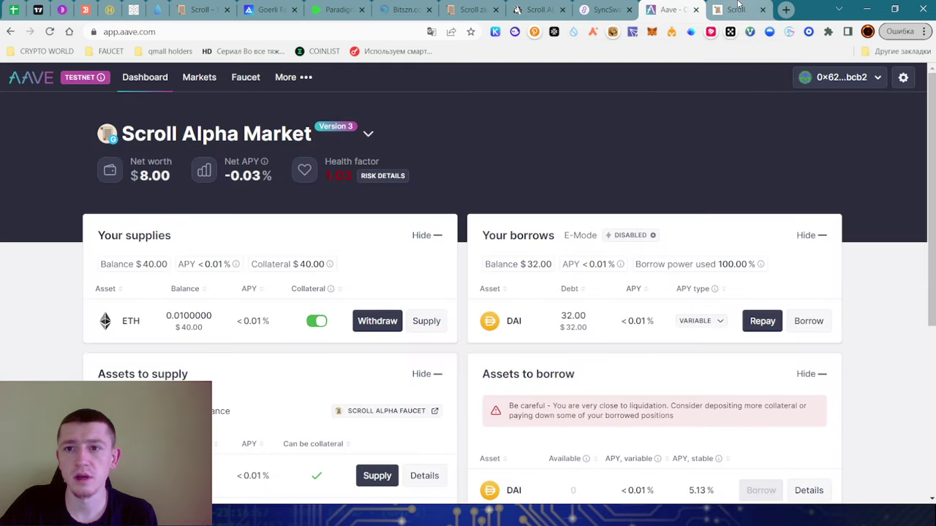
{"action": "key", "text": "ctrl+Tab"}
{"action": "key", "text": "alt+Tab"}
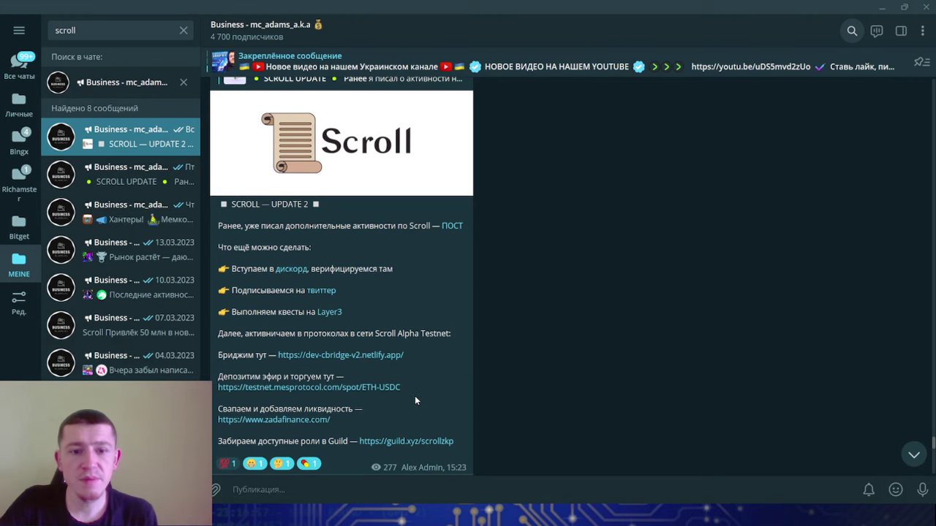
{"action": "left_click", "coordinate": [328, 311]}
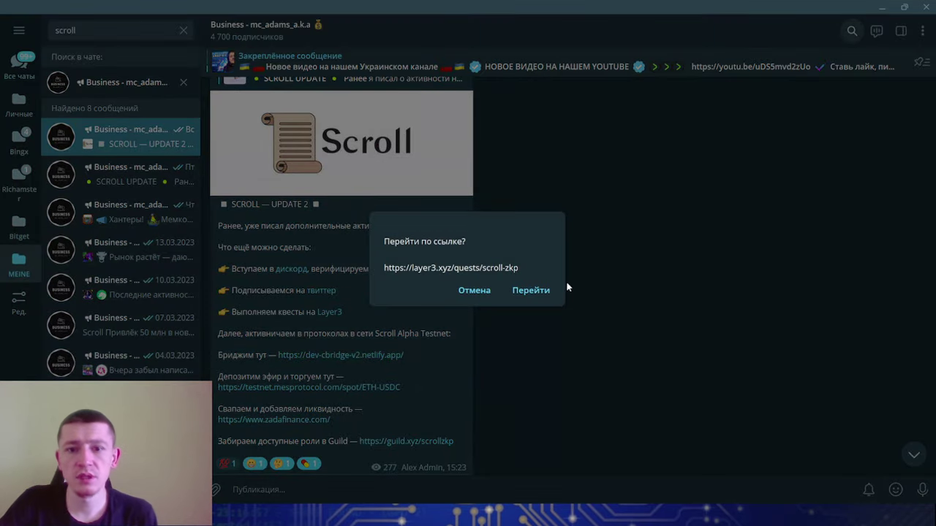
{"action": "left_click", "coordinate": [489, 292]}
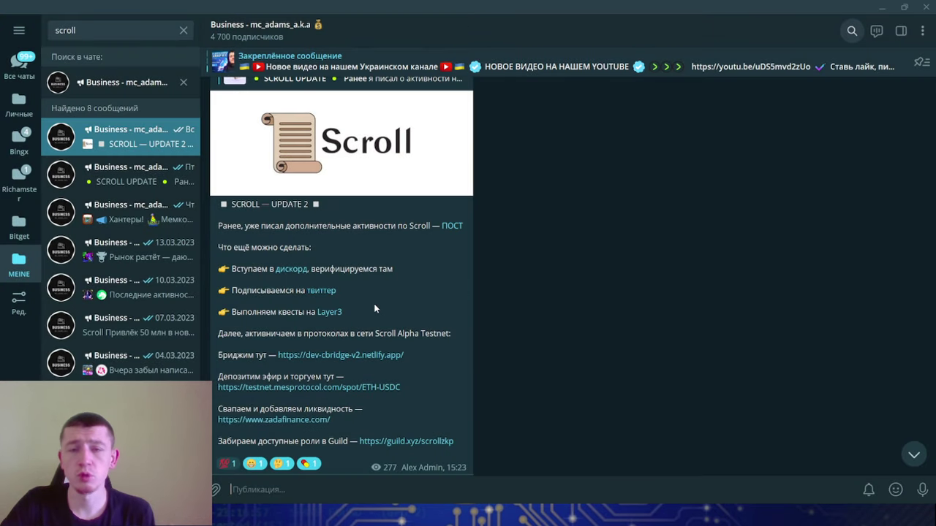